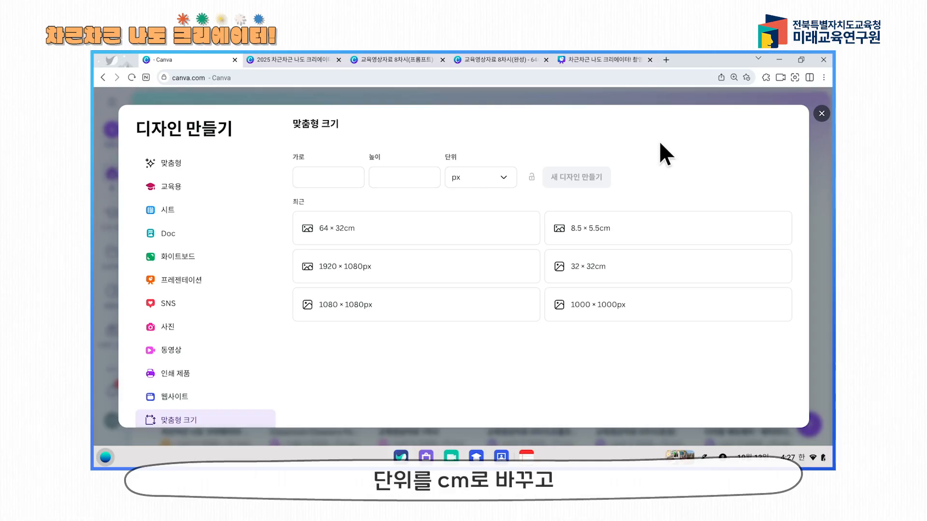
Step: Create a new custom-size design with the unit set to cm, 64 wide and 32 high
click(492, 167)
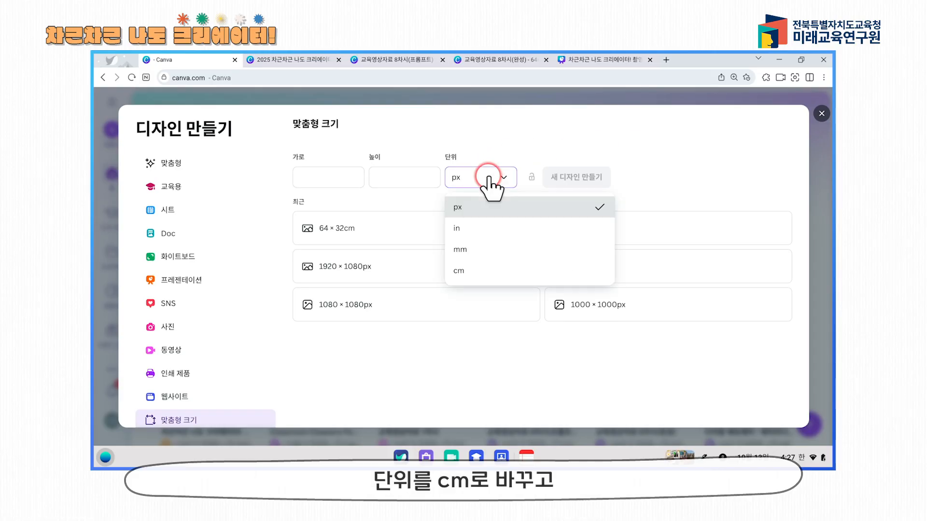
click(490, 268)
click(325, 176)
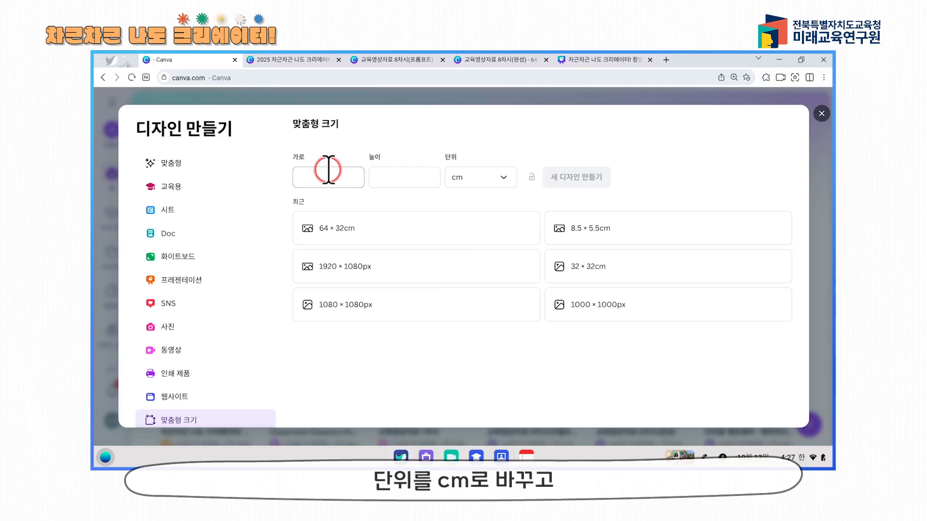
text(64)
click(404, 176)
text(32)
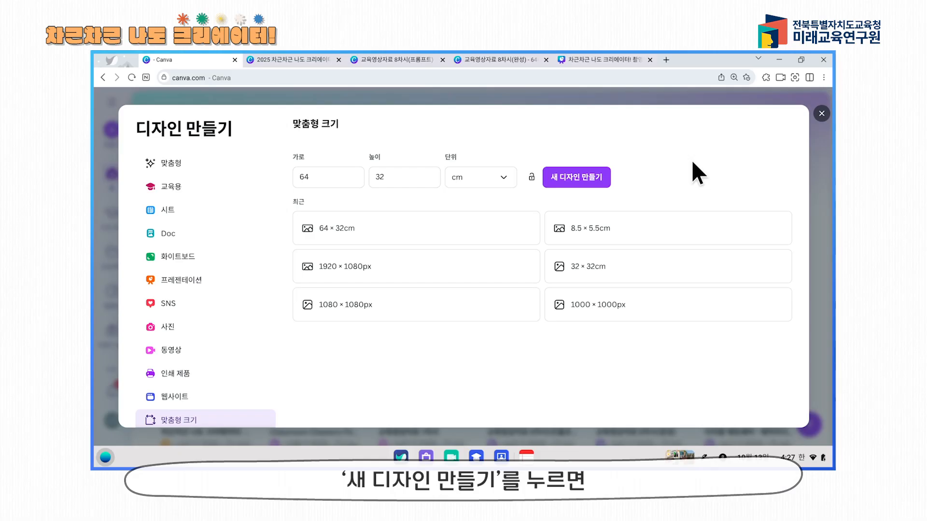
click(585, 178)
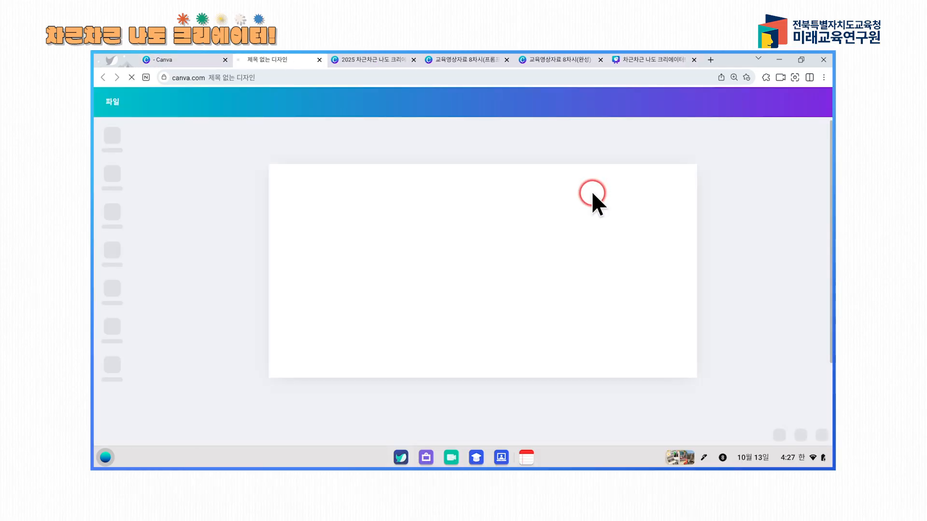
Step: Move the new design into its own browser window and close the template pane to clear the canvas
drag(302, 60, 362, 72)
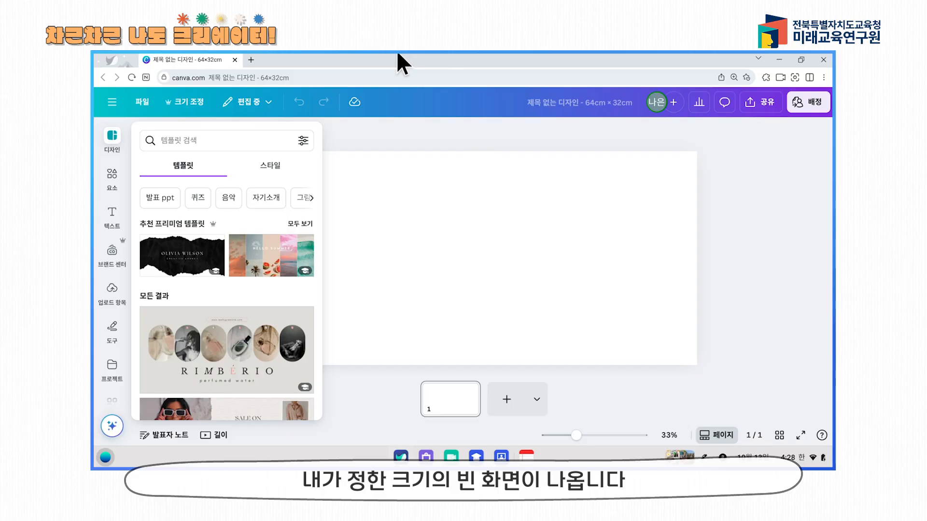
click(372, 222)
click(115, 133)
click(115, 133)
click(113, 138)
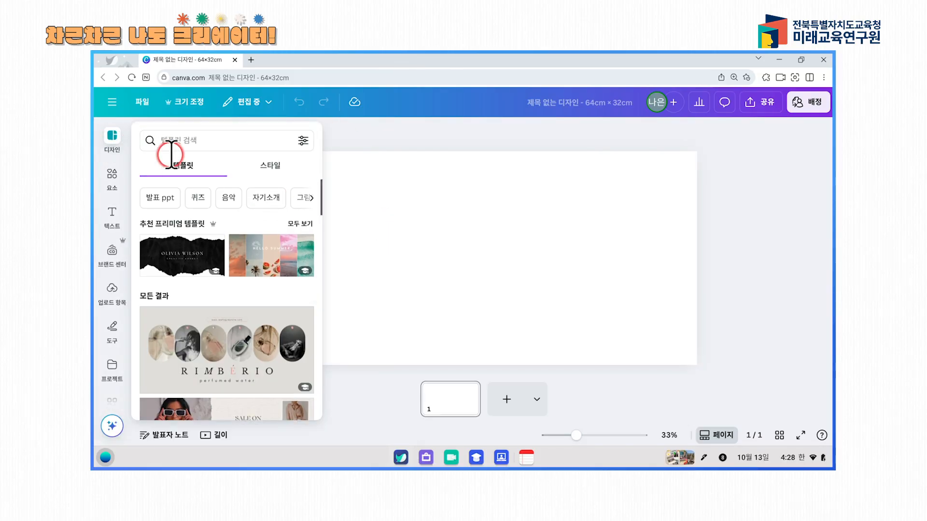
click(365, 404)
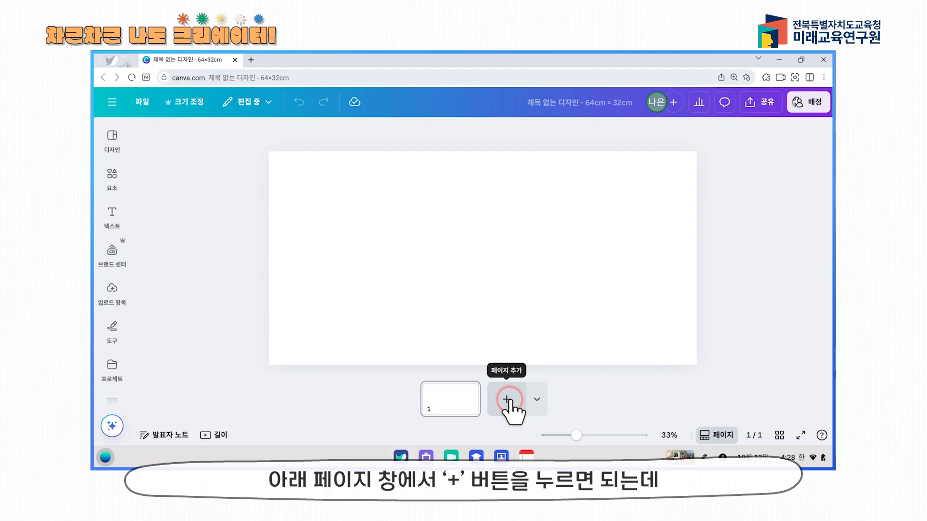
Step: Hide the page thumbnails, show them again, and add a second blank page to the design
click(722, 433)
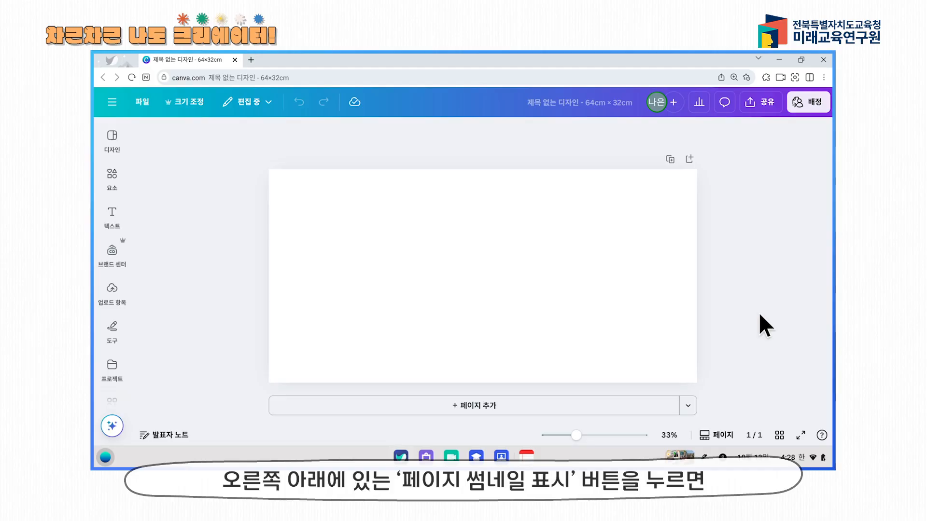
click(723, 435)
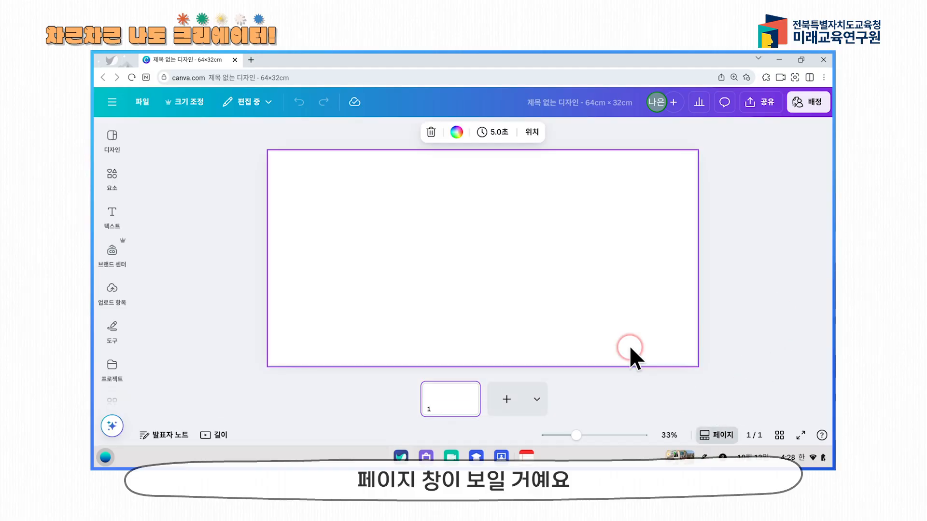
click(506, 399)
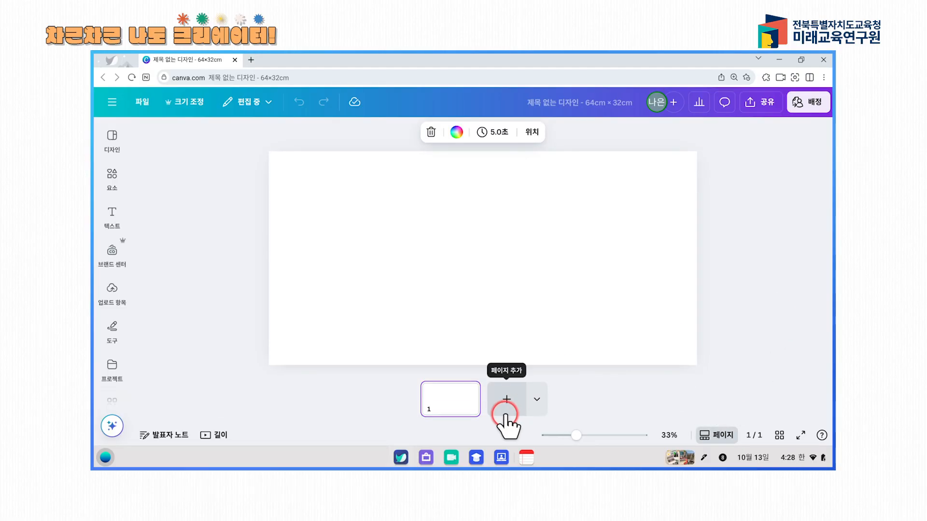
click(808, 295)
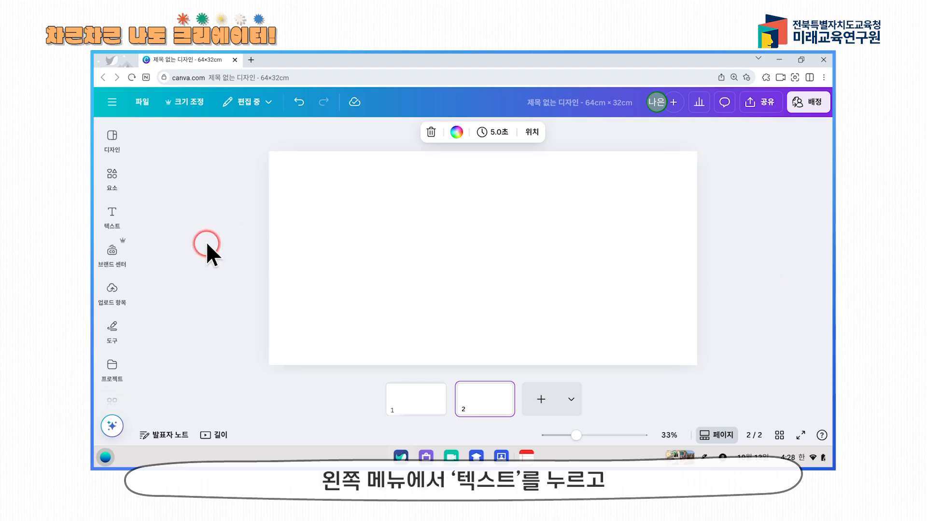
Step: Add a text box on page 2 containing the Cinderella story opening that begins "옛날에 착하고 마음씨 고운 소녀 신데렐라는"
click(112, 214)
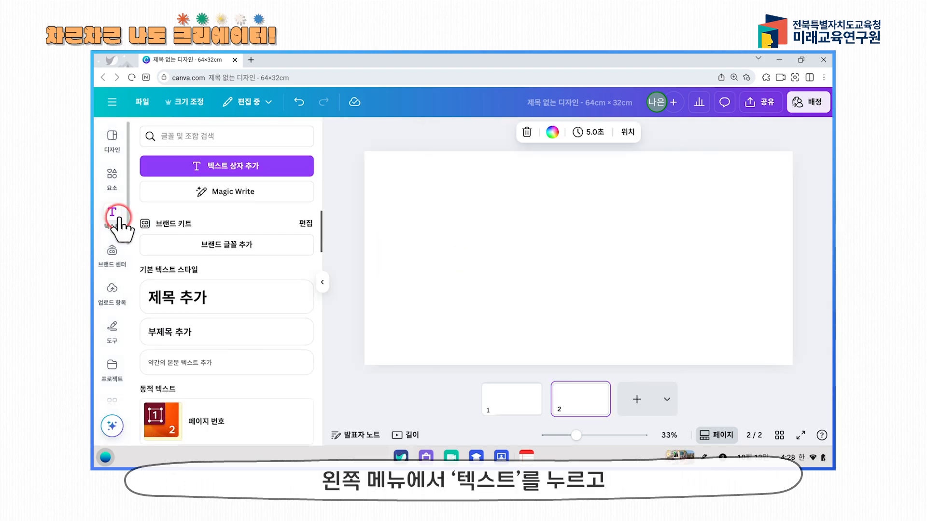
click(259, 164)
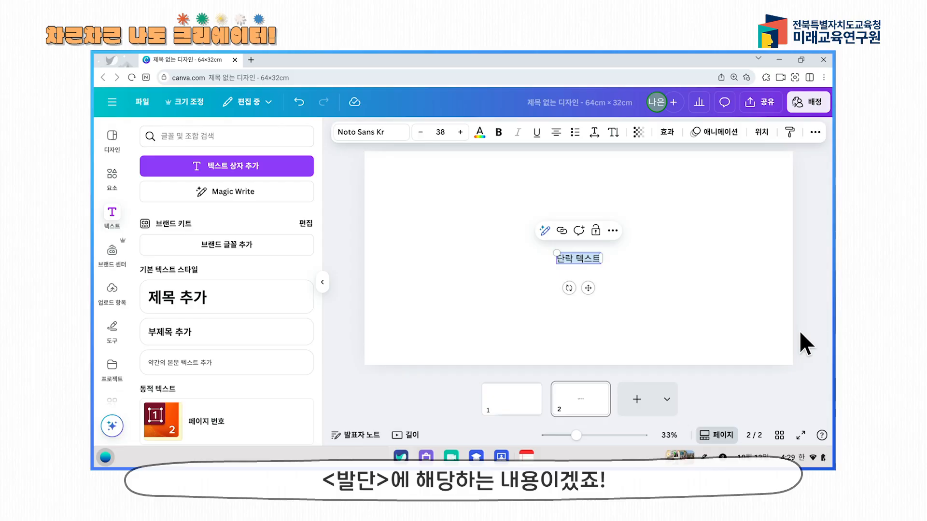
click(706, 281)
text(옛날에 착하고 마음씨 고운 소녀 신데렐라는 엄마를 잃고 새어머니와 언니들과 함께 살게 되었어요. 그러나 새어머니와 언니들은 신데렐라를 식모처럼 부리며 구박했어요. 화려한 옷과 좋은 음식은 모두 언니들의 몫이었고, 신데렐라는 늘 허름한 옷을 입고 재 속에서 일만 해야 했지요. 하지만 신데렐라는 힘들어도 불평하지 않고 묵묵히 집안일을 해내며 착한 마음을 잃지 않았어요.)
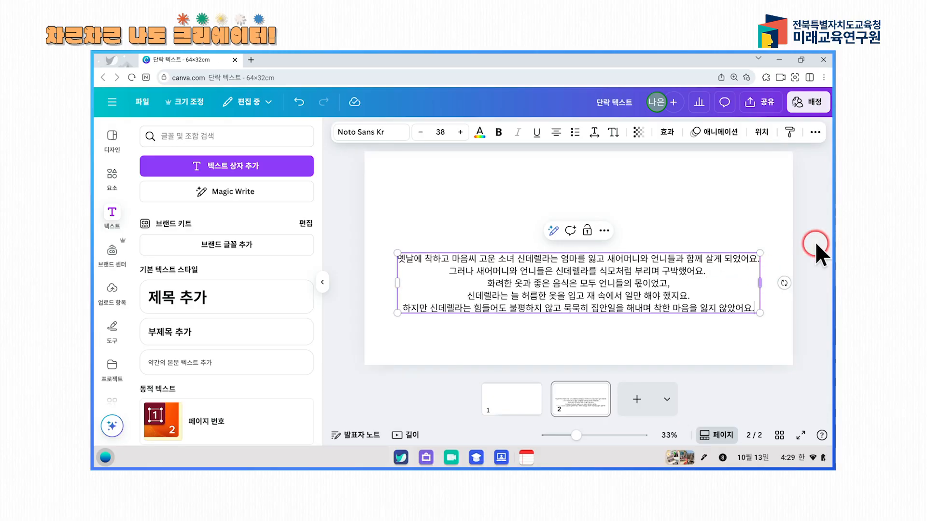
click(816, 213)
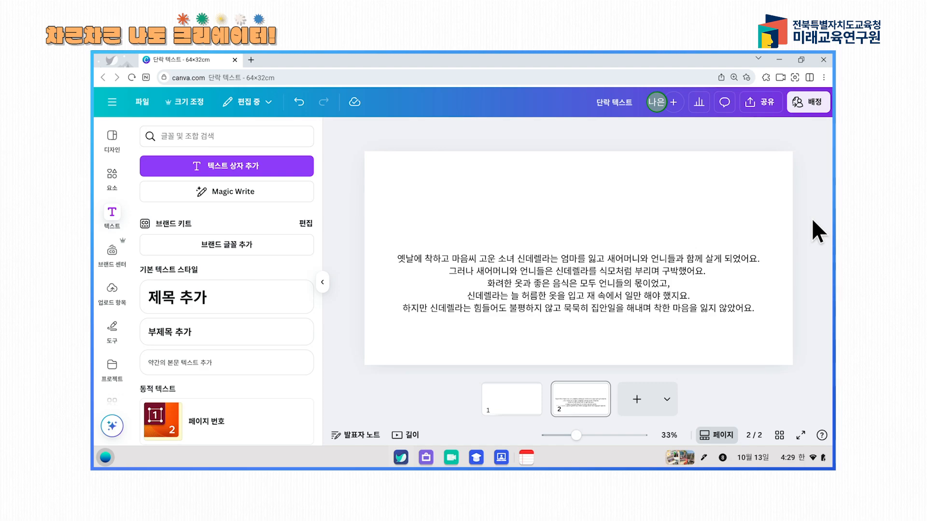
Step: Collapse the text pane and narrow the story text box so it fits within the right half of page 2
click(537, 282)
click(322, 282)
click(821, 294)
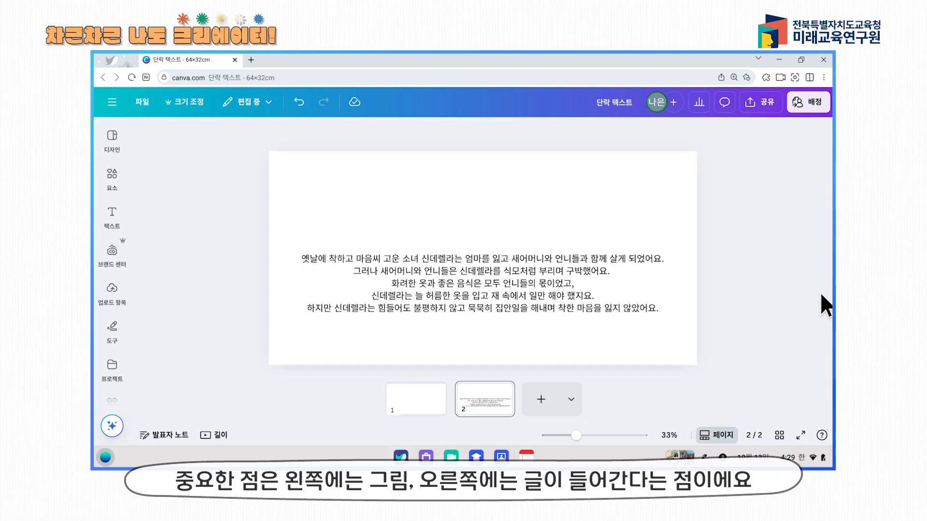
click(822, 297)
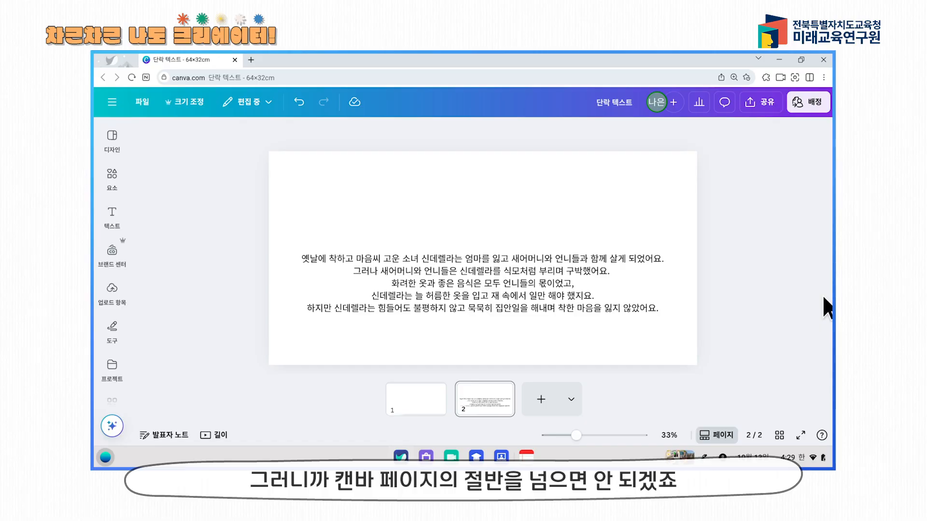
drag(478, 296, 507, 269)
drag(330, 250, 510, 244)
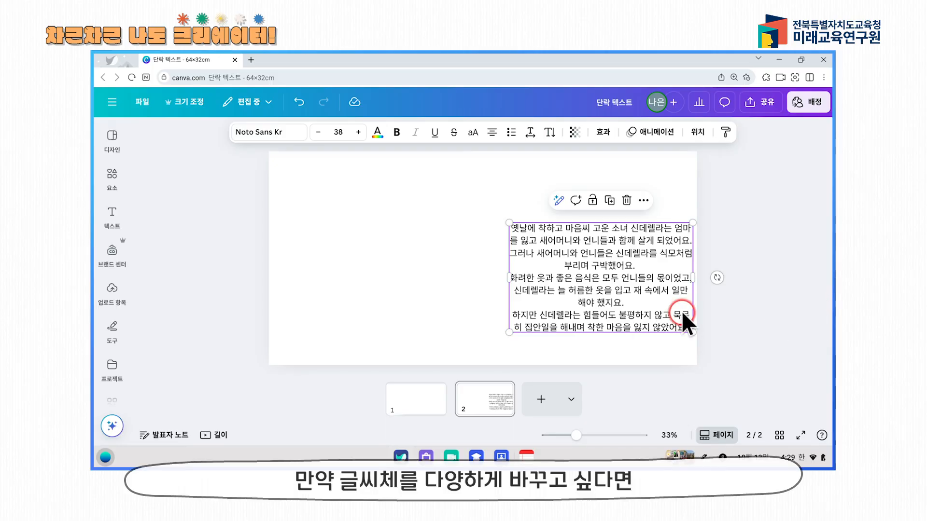
Step: Browse the available fonts and text styles, search the fonts for "수퍼", and apply 210 수퍼사이즈 to the story text
click(265, 137)
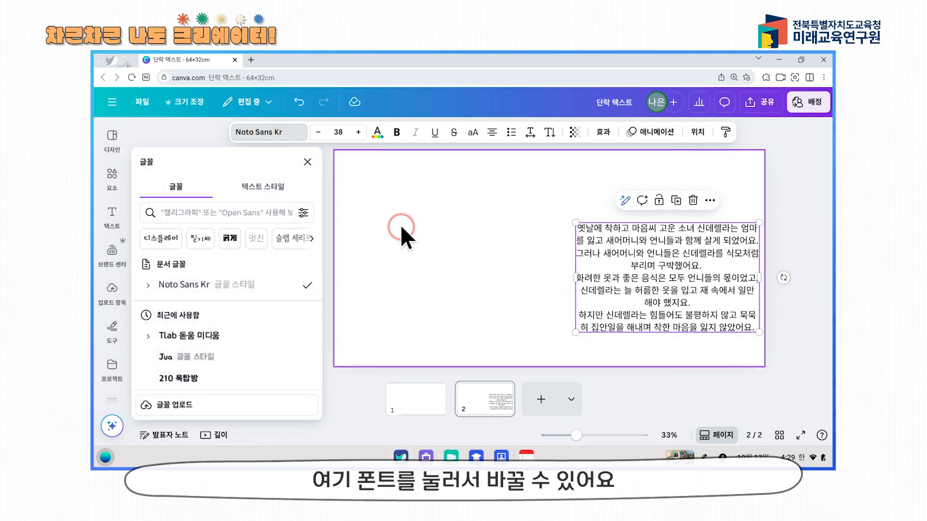
scroll(248, 319, down, 2)
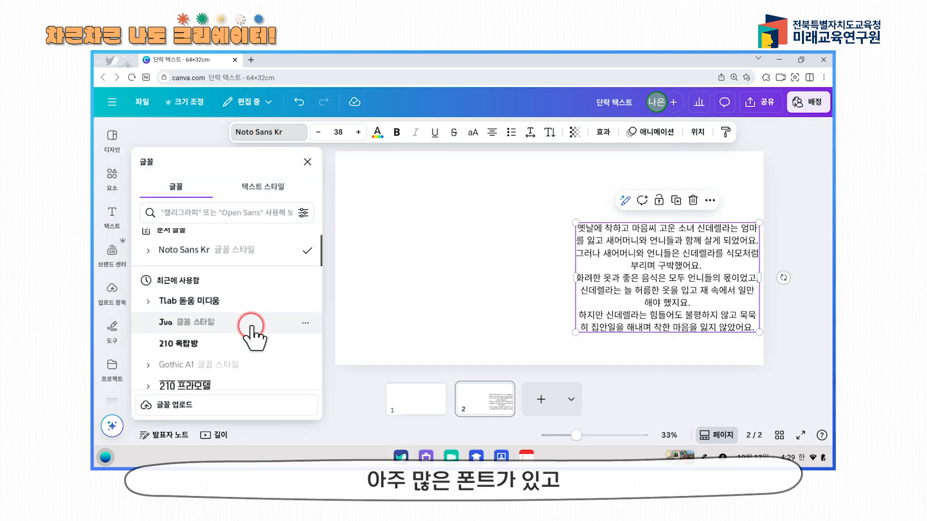
scroll(250, 327, down, 2)
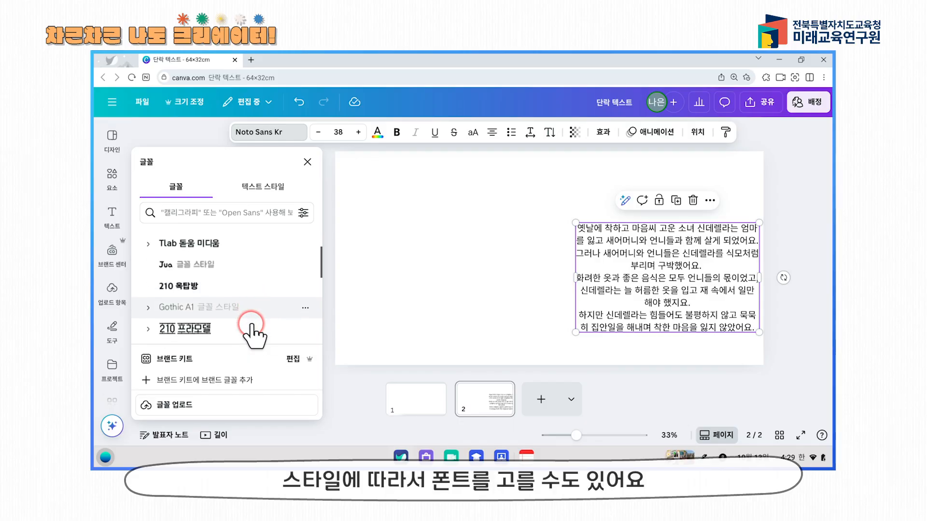
scroll(250, 324, down, 4)
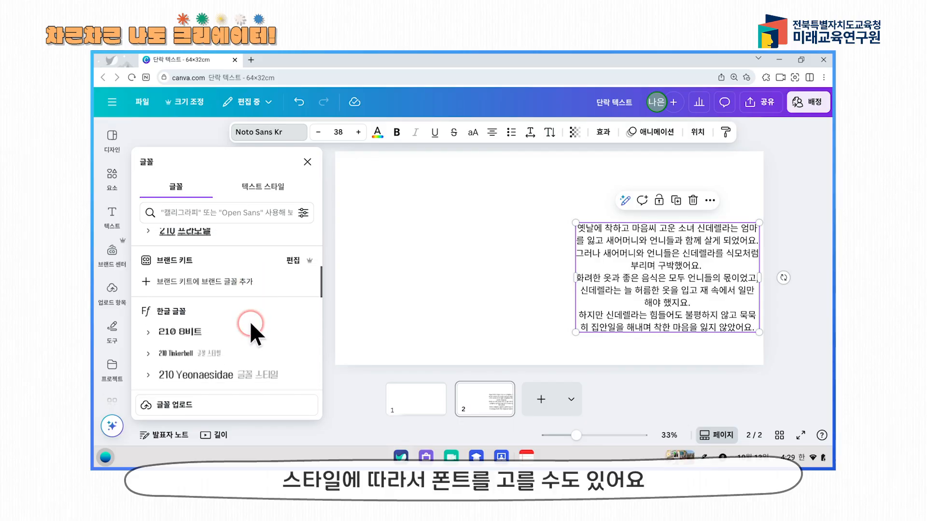
scroll(251, 334, down, 5)
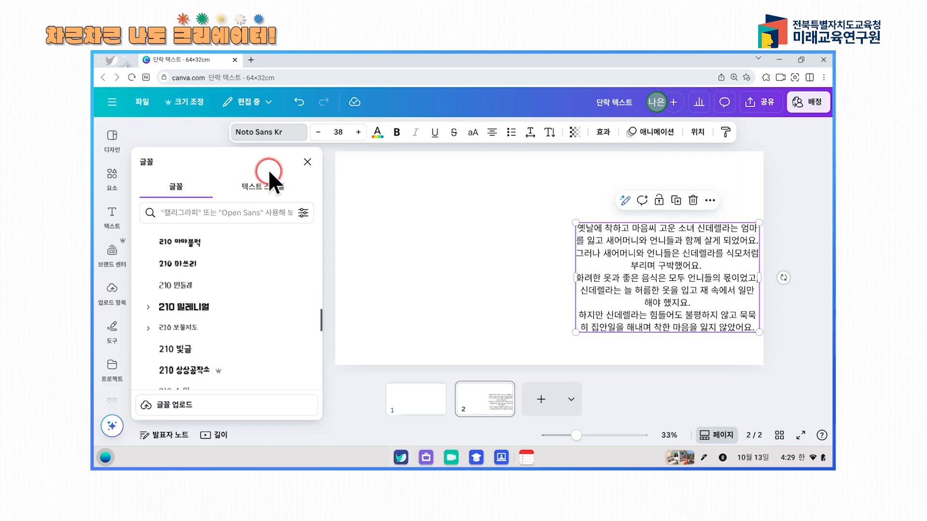
click(260, 192)
click(180, 188)
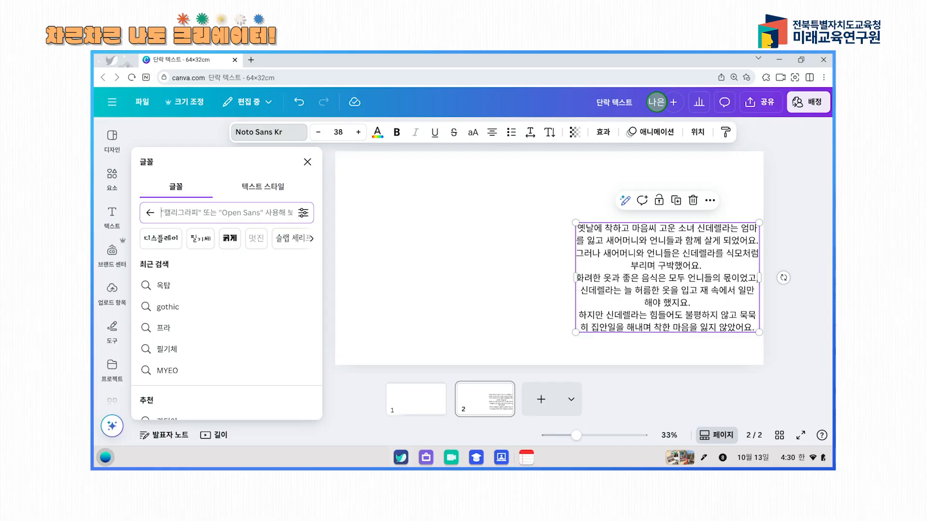
text(수퍼)
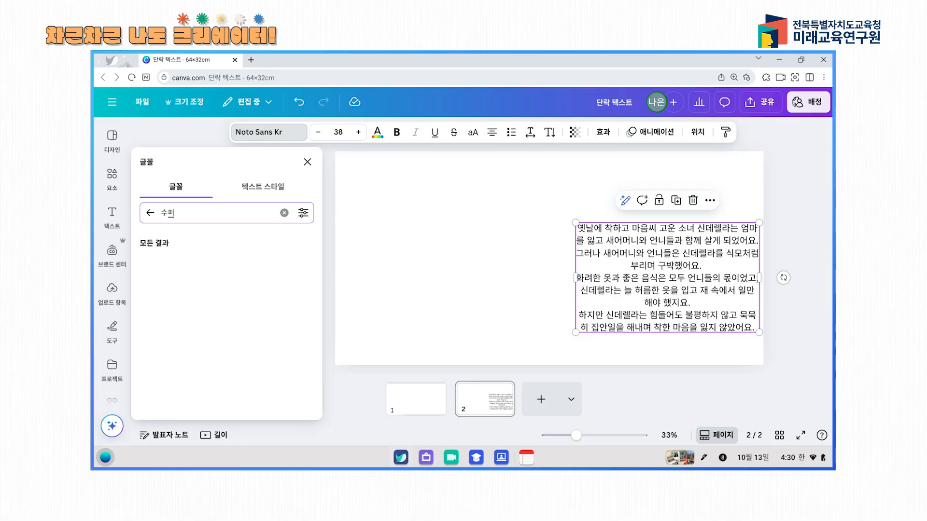
click(218, 261)
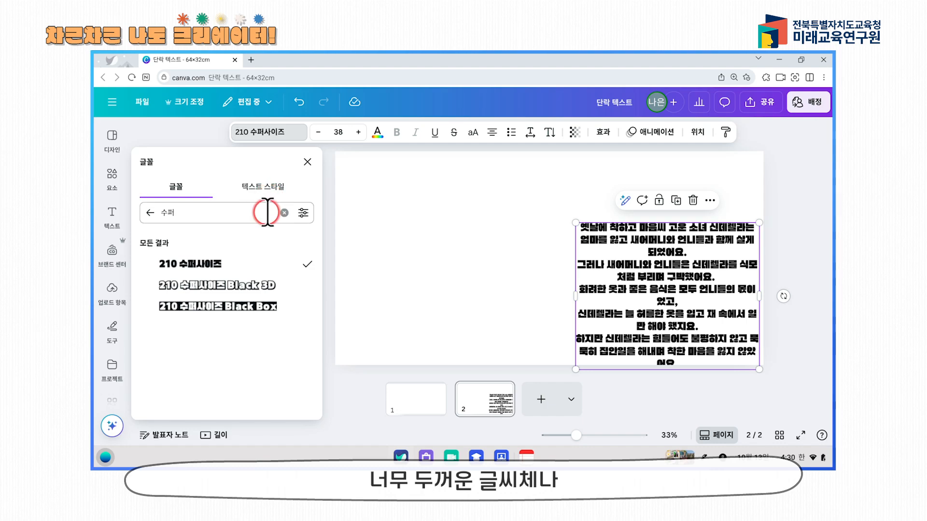
Step: Clear the font search and apply the recently used font 210 프라모델 to the story text
click(283, 213)
scroll(225, 296, down, 2)
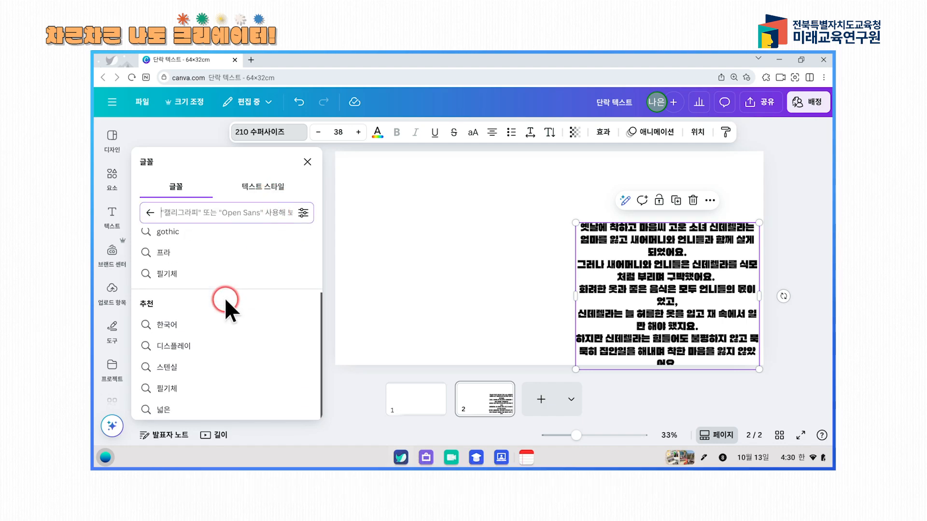
click(150, 212)
scroll(217, 299, down, 3)
click(214, 339)
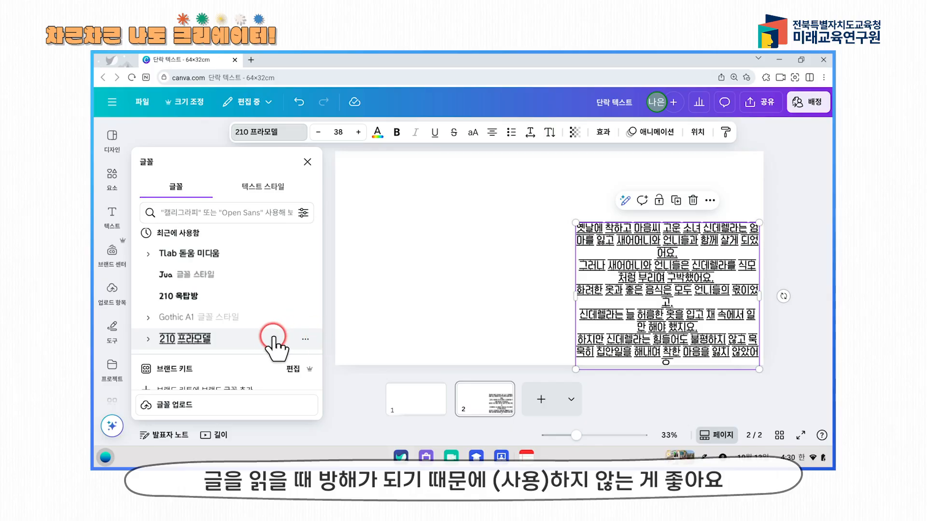
Step: Set the story text to Gothic A1 at size 35, move it slightly up on the page, and close the font list
click(245, 317)
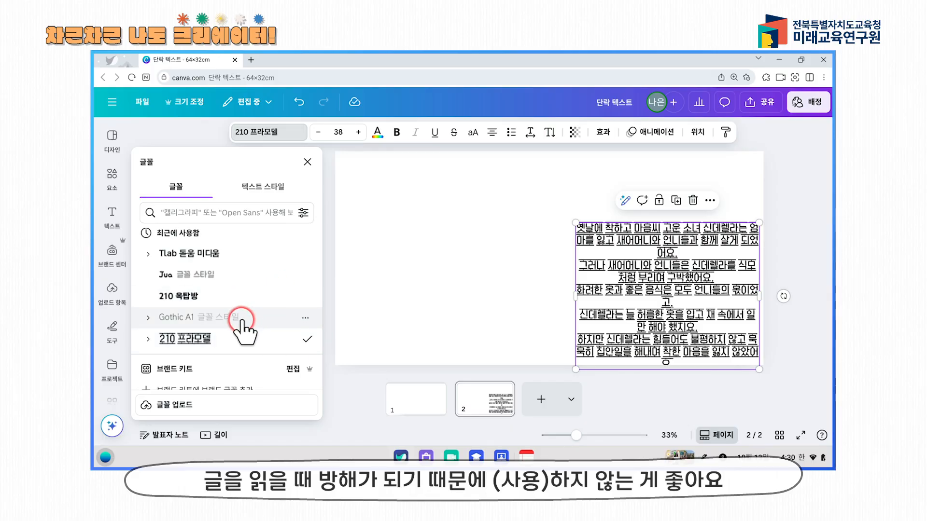
click(341, 131)
text(35)
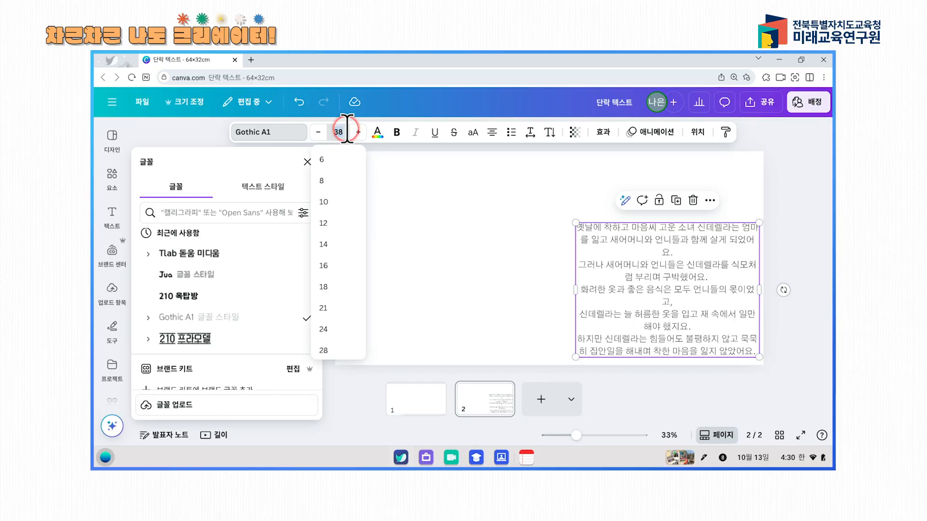
key(Return)
drag(668, 280, 662, 260)
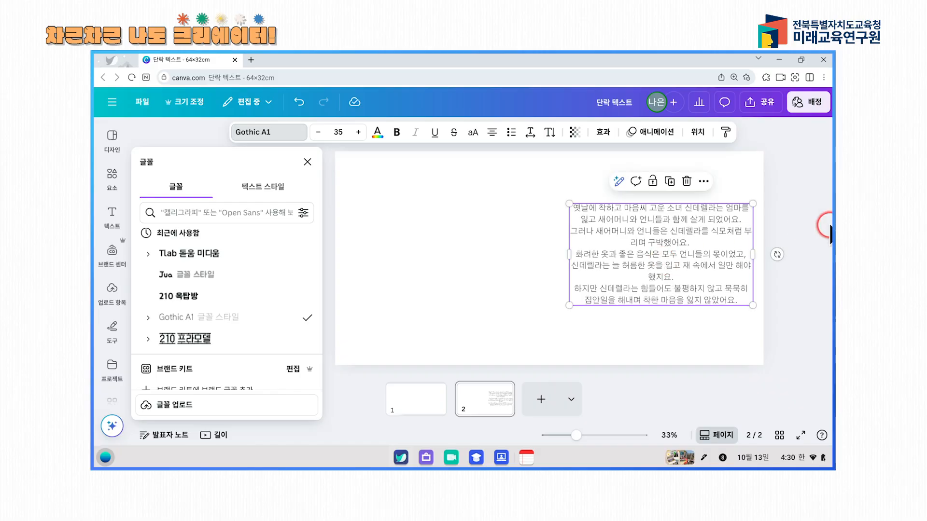
click(805, 206)
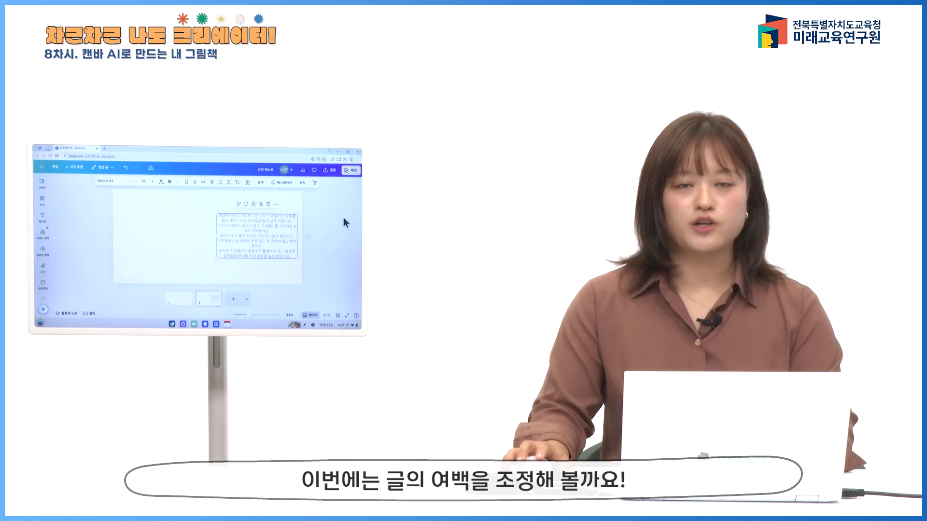
click(340, 213)
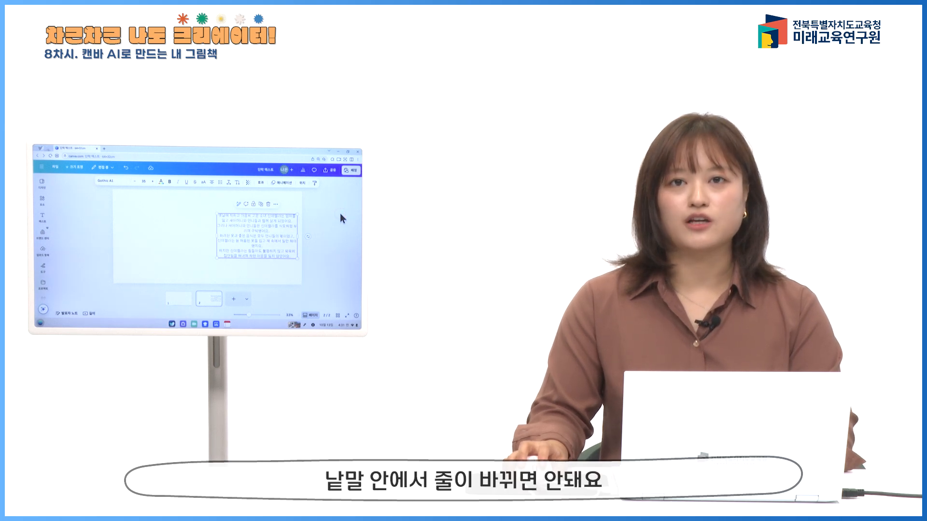
click(341, 213)
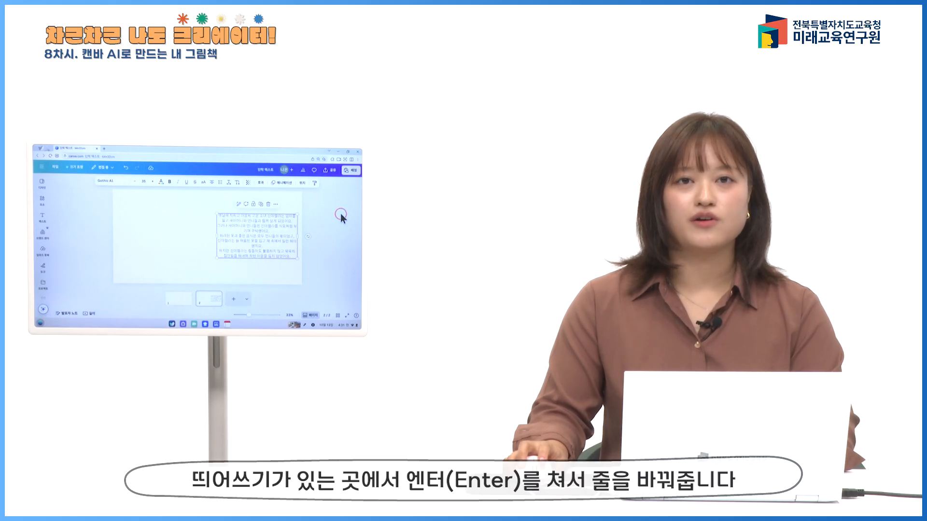
click(341, 215)
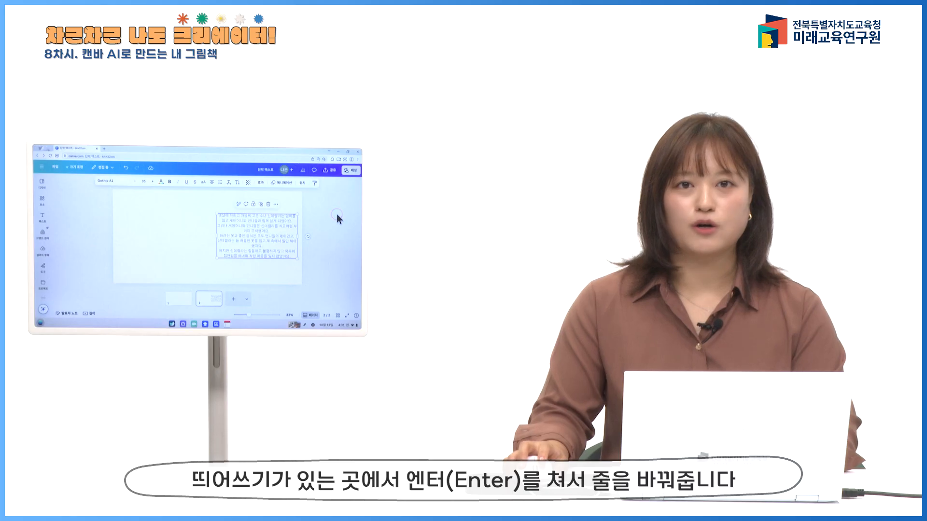
Step: Break the first story paragraph before "엄마를" and "함께", and separate it from the second paragraph with a blank line
click(264, 221)
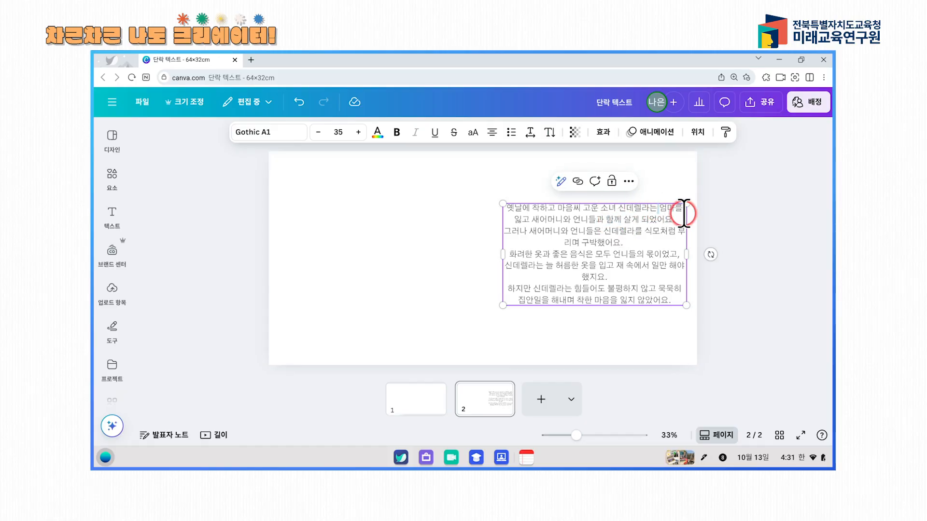
key(Return)
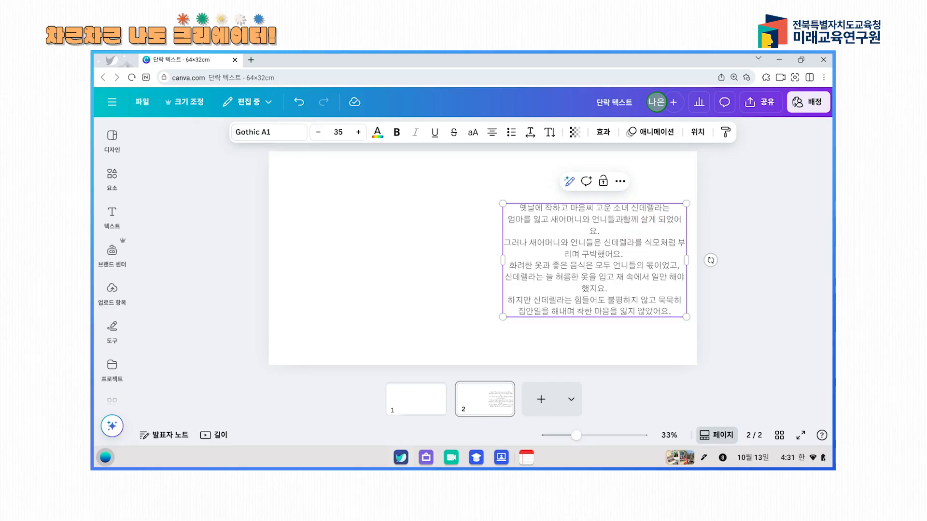
key(Return)
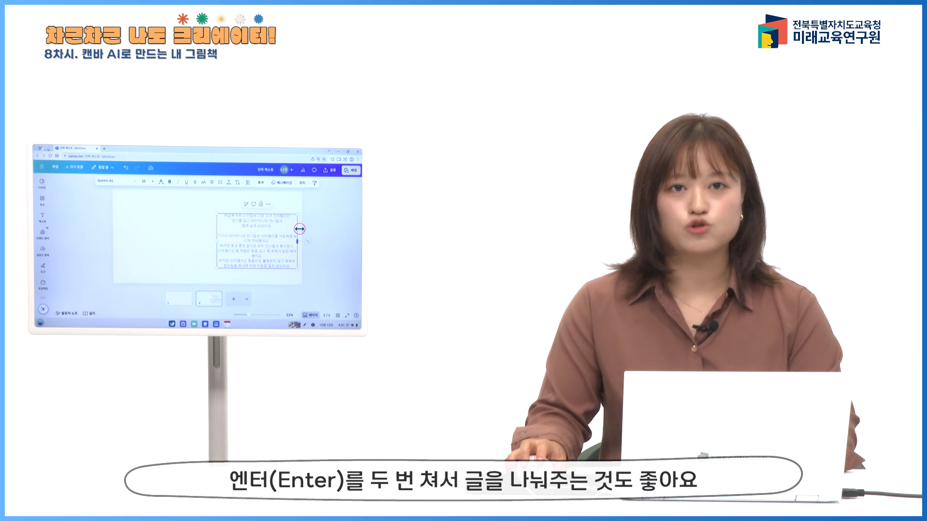
Step: Break the middle story paragraph into short lines at natural word spaces and insert a blank line before the paragraph starting "하지만 신데렐라는"
click(624, 263)
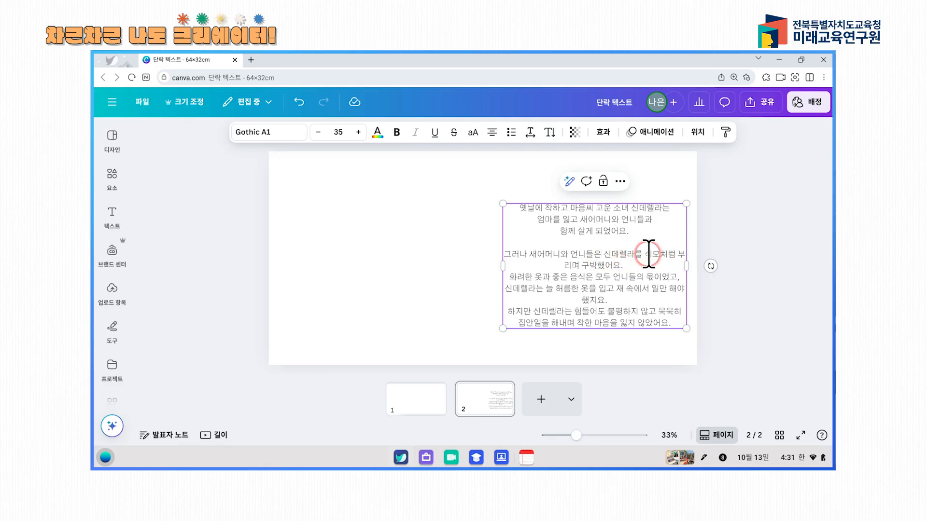
key(Return)
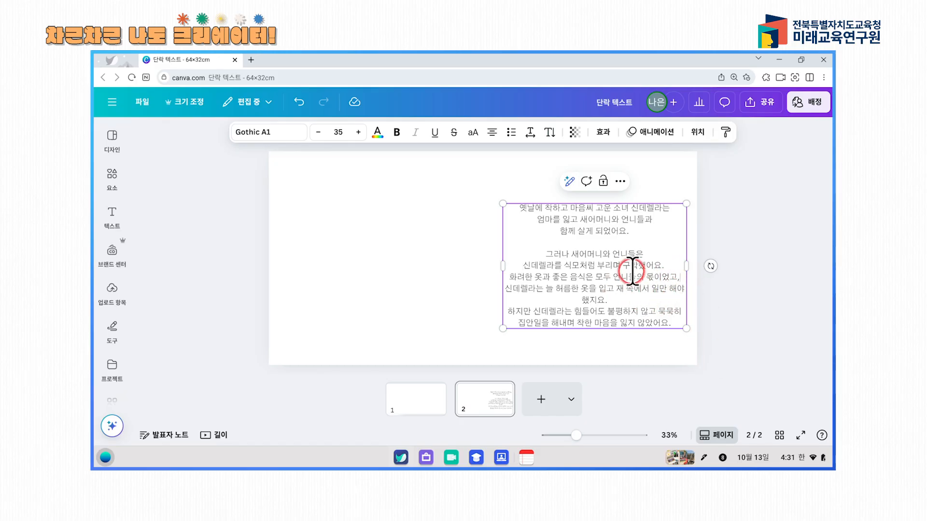
click(595, 277)
key(Return)
click(617, 303)
key(Return)
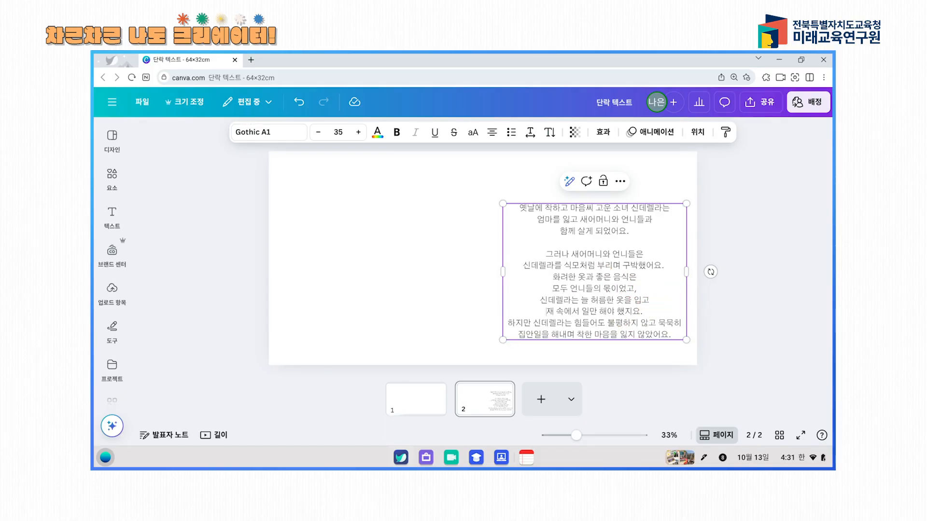
click(659, 314)
key(Return)
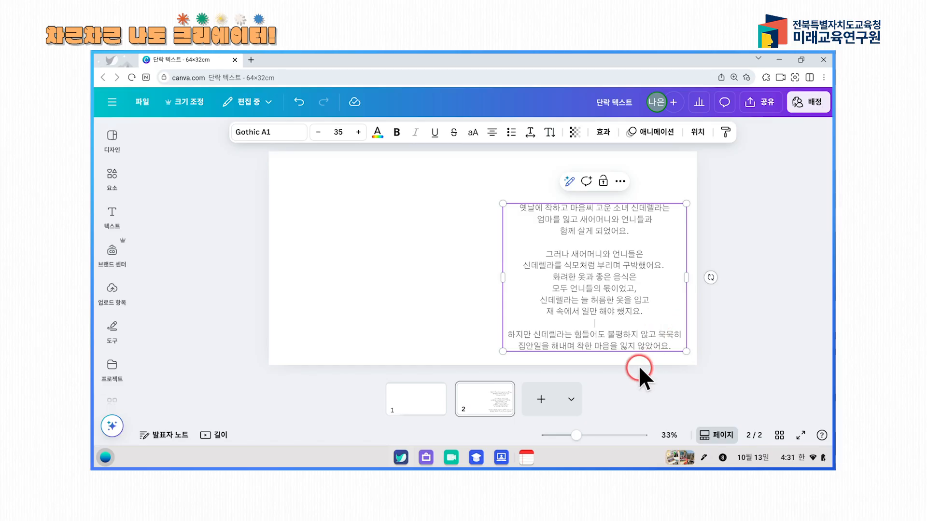
Step: Split the last story paragraph into three lines, breaking before "묵묵히" and "착한", and deselect the text box
click(655, 334)
key(Return)
click(580, 347)
key(Return)
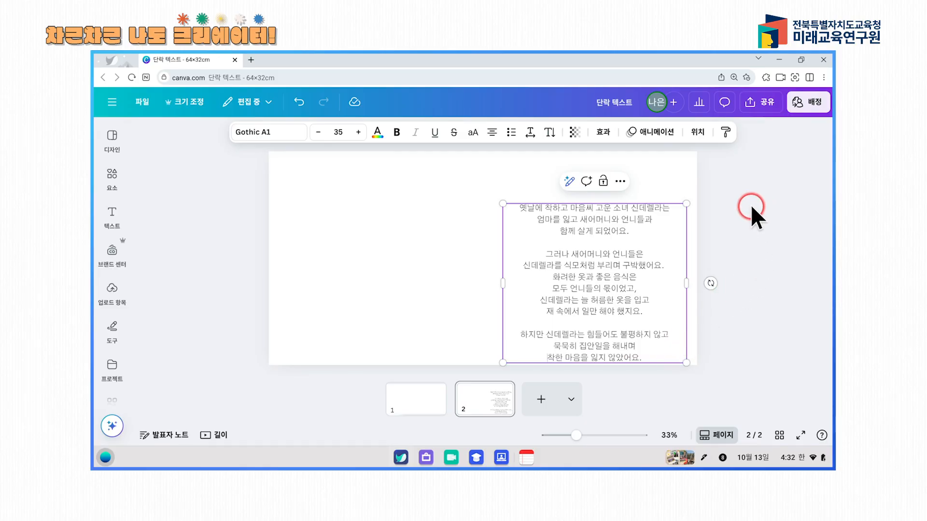
click(765, 195)
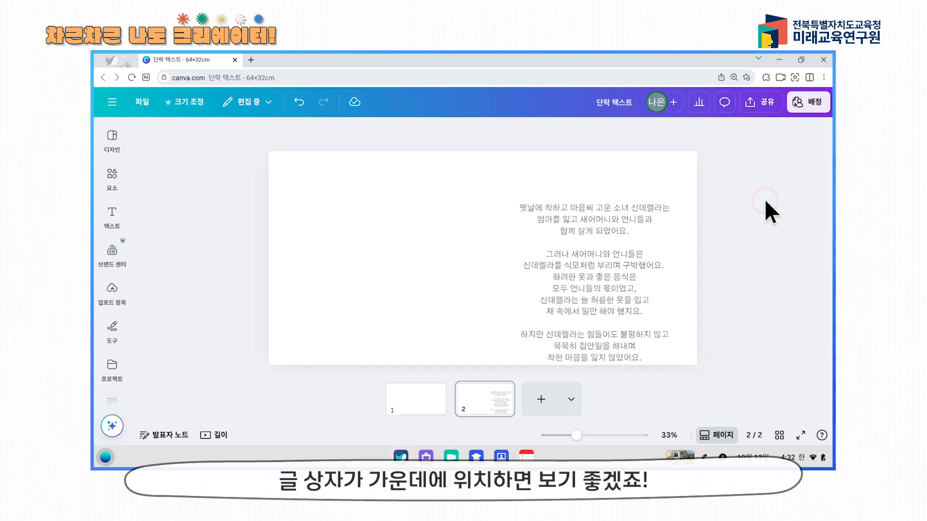
Step: Centre the story text box vertically on page 2 and deselect it
click(613, 238)
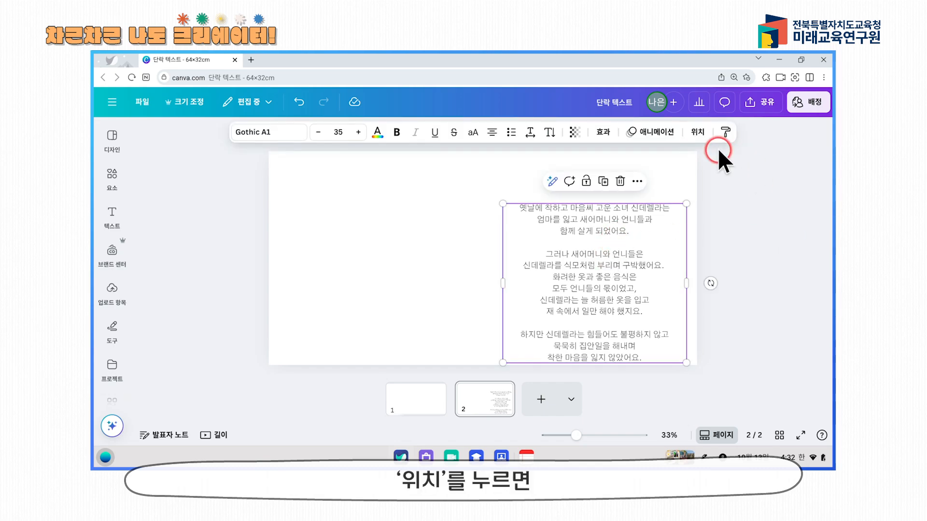
click(698, 133)
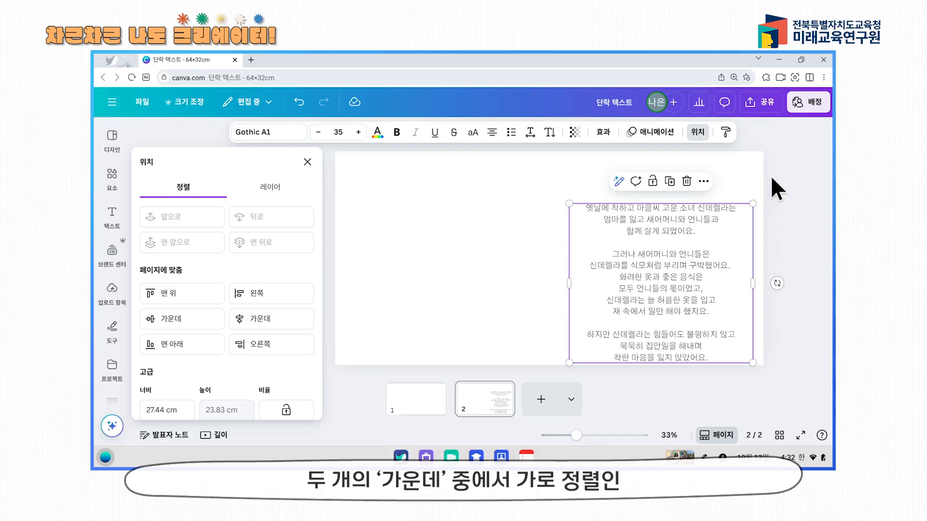
click(173, 322)
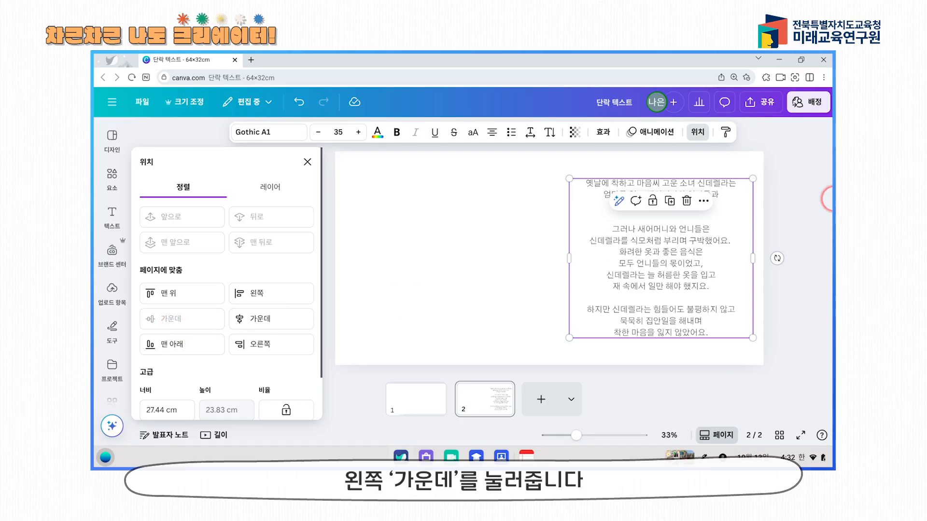
click(806, 204)
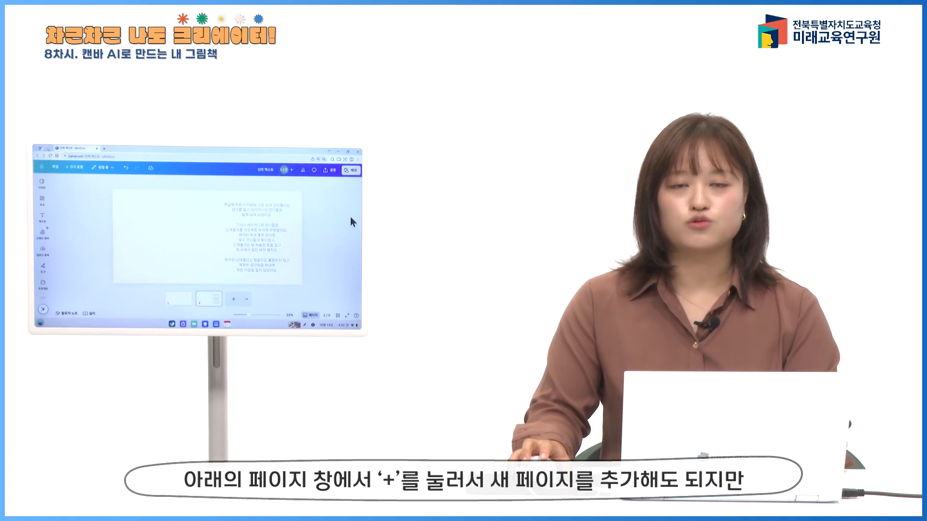
Step: Duplicate page 2 with its formatted story text
click(273, 290)
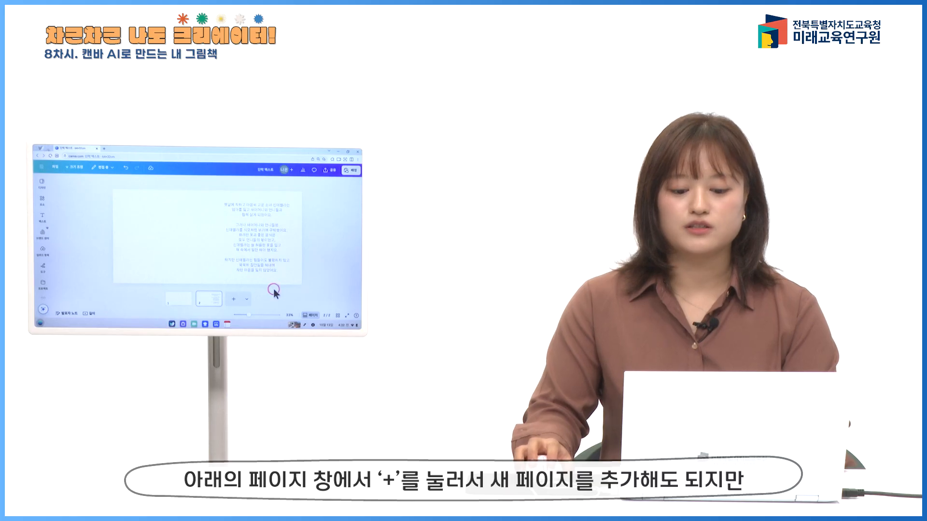
click(236, 300)
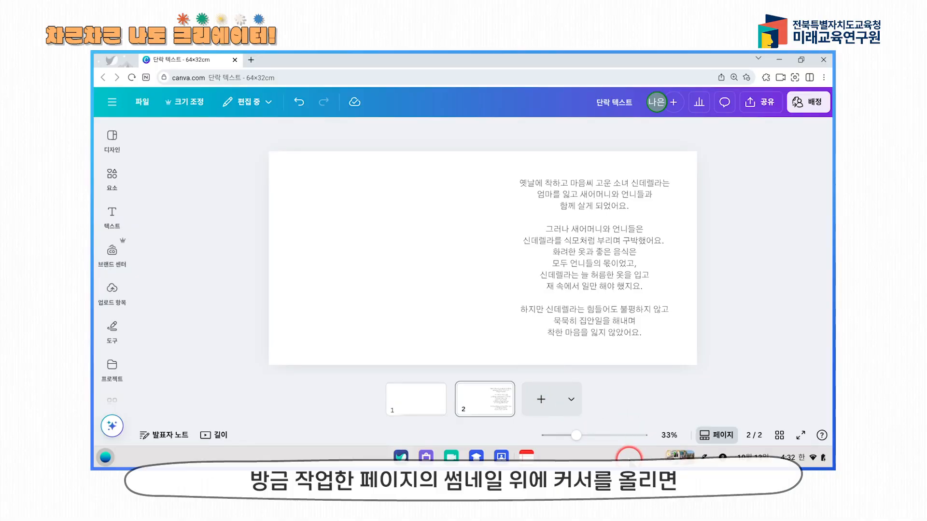
mouse_move(506, 406)
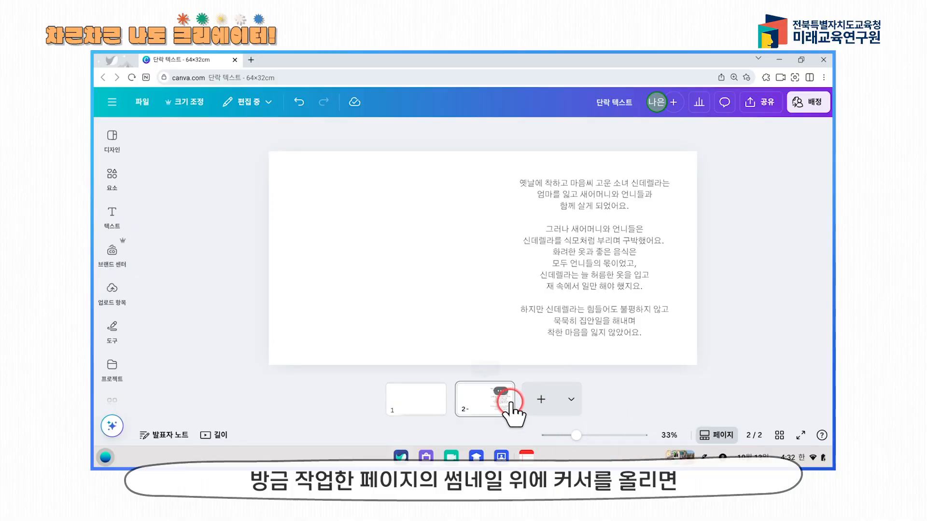
click(500, 391)
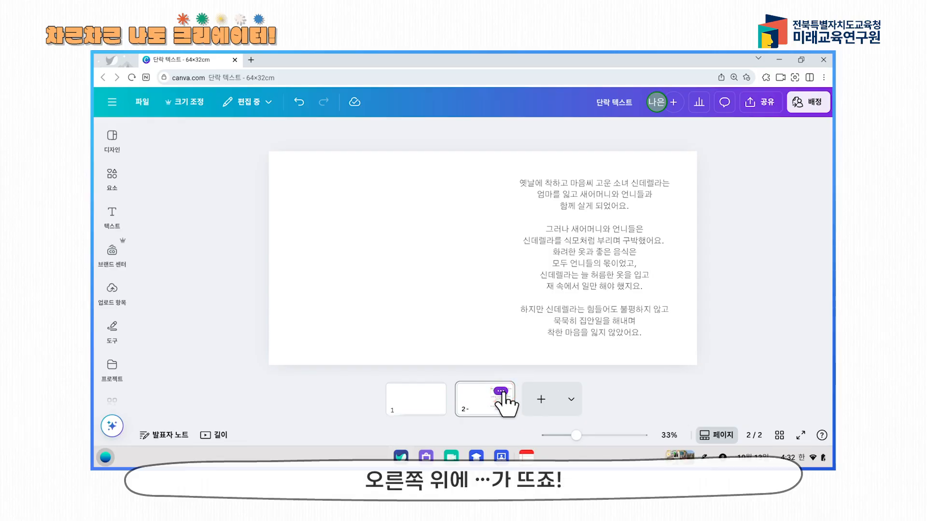
click(500, 391)
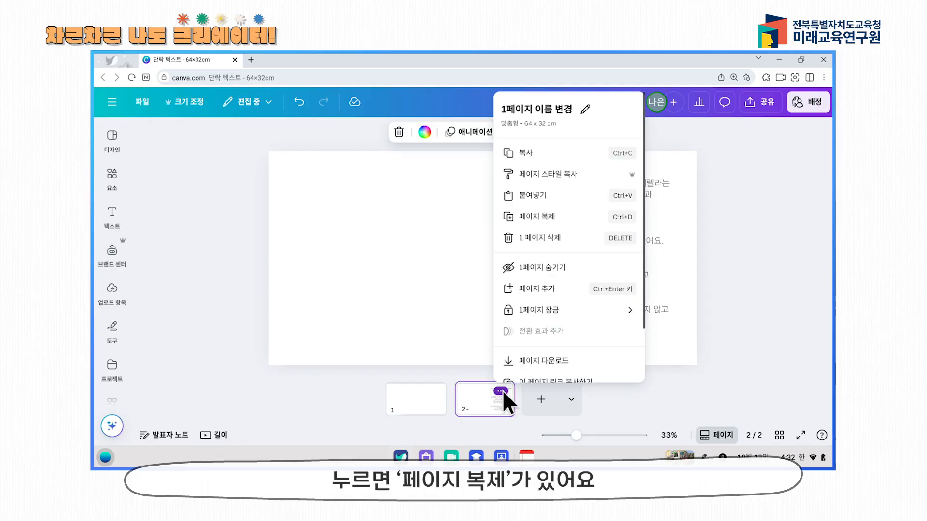
click(579, 221)
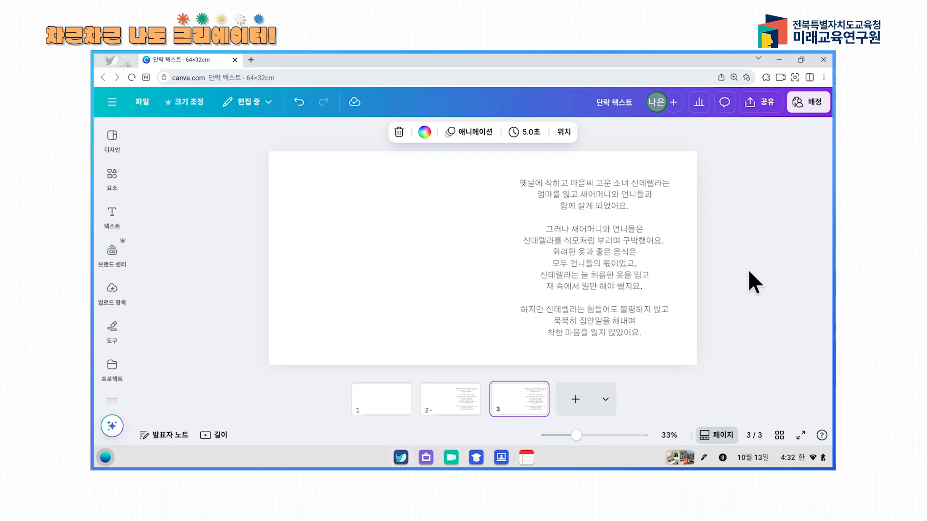
Step: Replace the text on page 3 with the ball and fairy passage starting "어느 날, 왕궁에서" and centre its box vertically on the page
double_click(573, 235)
text(어느 날, 왕궁에서 큰 무도회를 연다는 소식이 전해졌어요. 신데렐라도 무도회에 가고 싶었지만, 계모는 그녀를 막으며 무도회에 가지 못하게 했어요. 슬픔에 잠긴 신데렐라가 울고 있을 때, 어디선가 요정이 나타났어요.  "착한 신데렐라, 내가 너를 도와줄게."  요정은 마법 지팡이를 휘둘러 호박을 화려한 마차로, 쥐들을 멋진 마부와 말로 변신시켰어요. 그리고 낡은 옷은 눈부신 드레스와 반짝이는 유리 구두로 바뀌었지요.  "밤 12시가 되면 모든 마법은 풀린단다. 반드시 그 전에 돌아와야 해.")
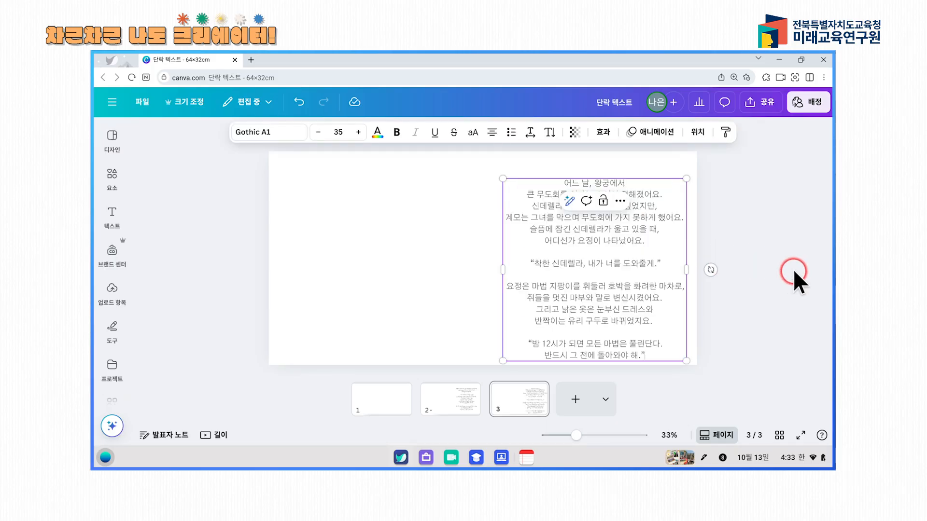
click(697, 133)
click(170, 316)
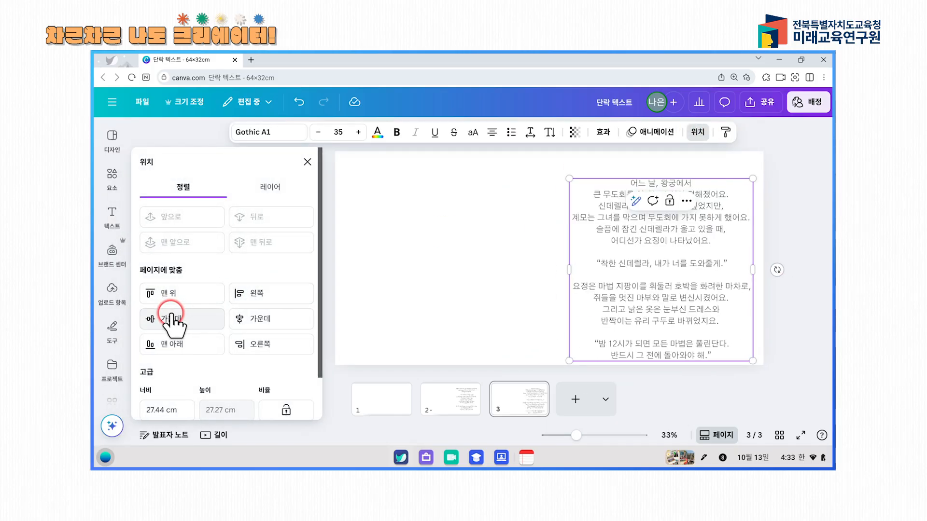
click(171, 316)
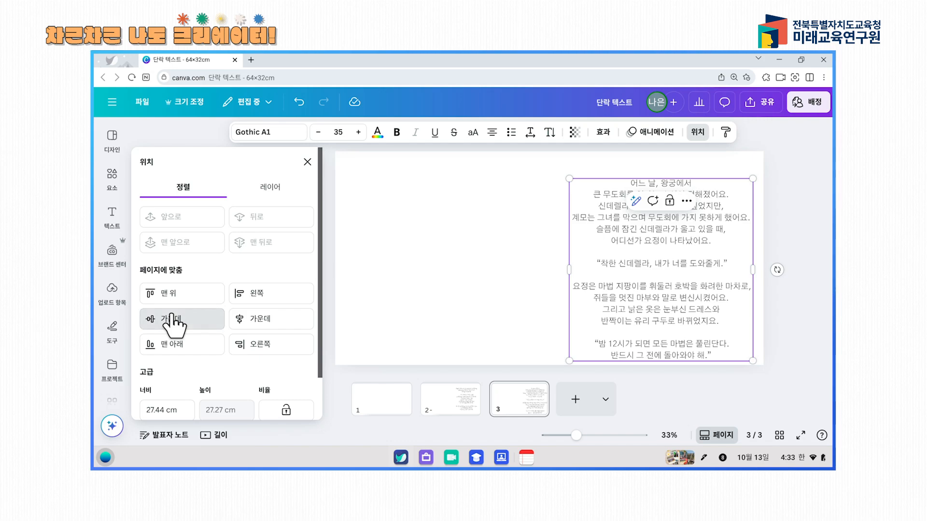
click(804, 179)
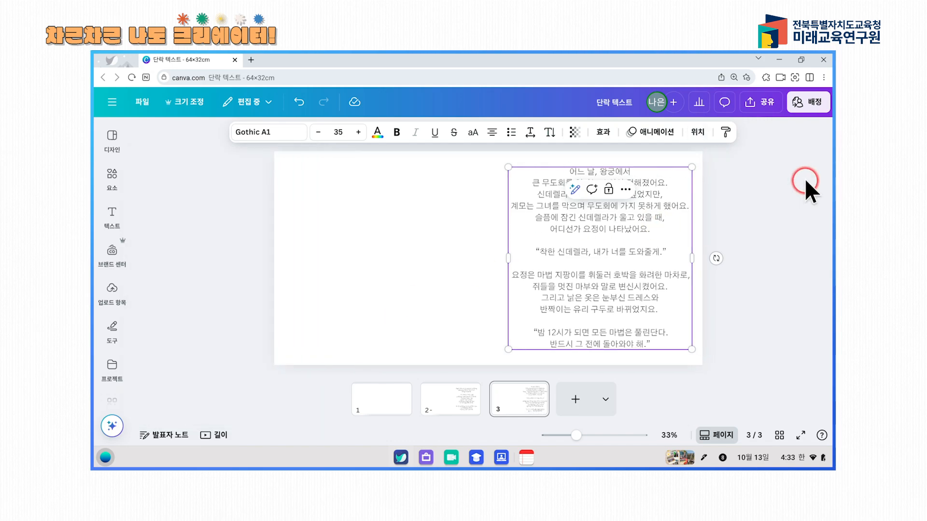
click(792, 218)
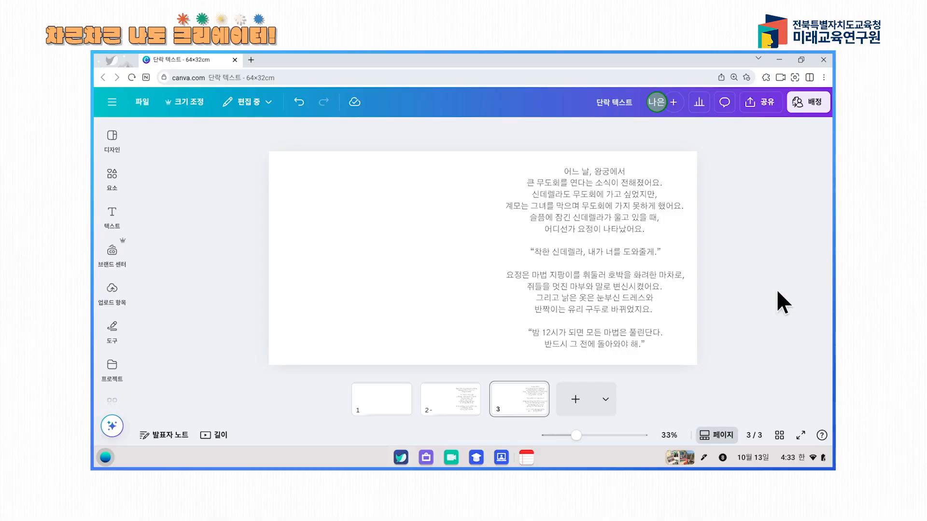
Step: Duplicate page 3 twice to create pages 4 and 5
click(783, 304)
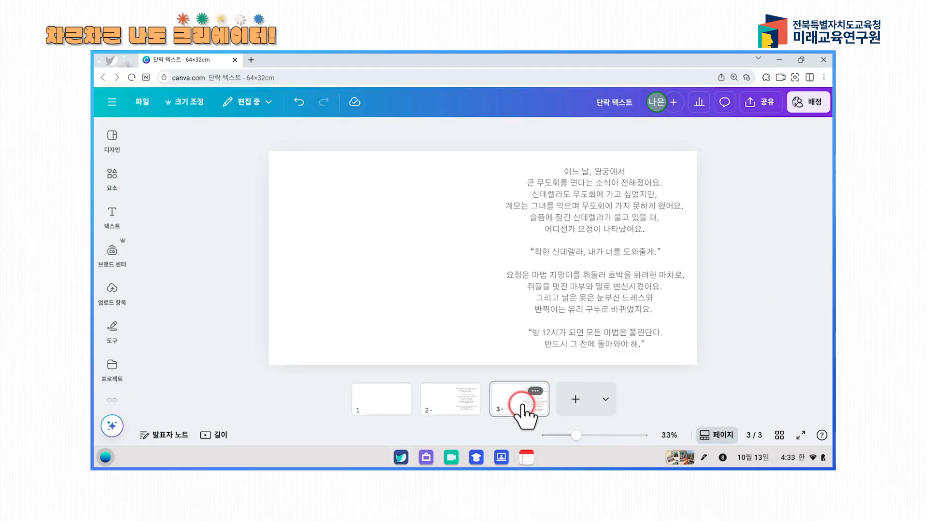
click(535, 391)
click(575, 215)
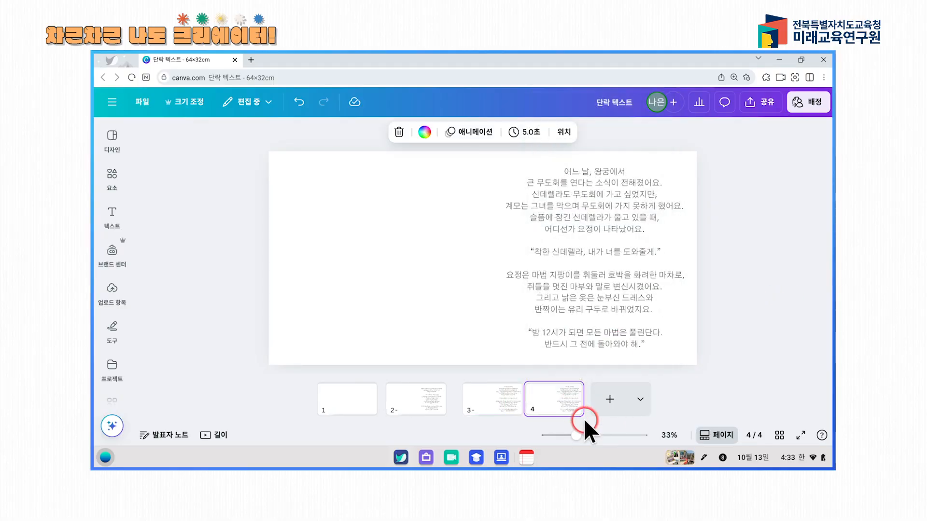
click(570, 391)
click(623, 217)
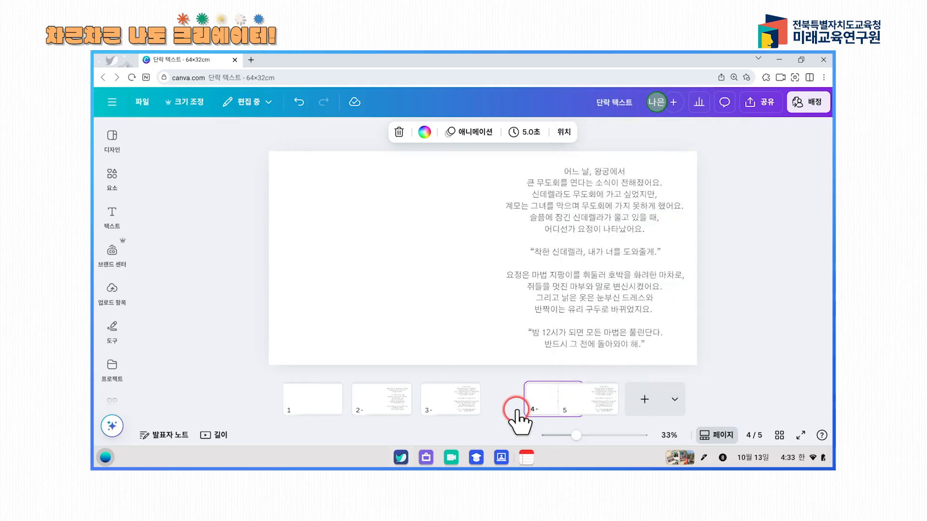
Step: Replace all the text on page 4 with the ballroom and lost glass slipper passage starting "신데렐라는 무도회장에 들어서자마자"
double_click(586, 263)
key(ctrl+a)
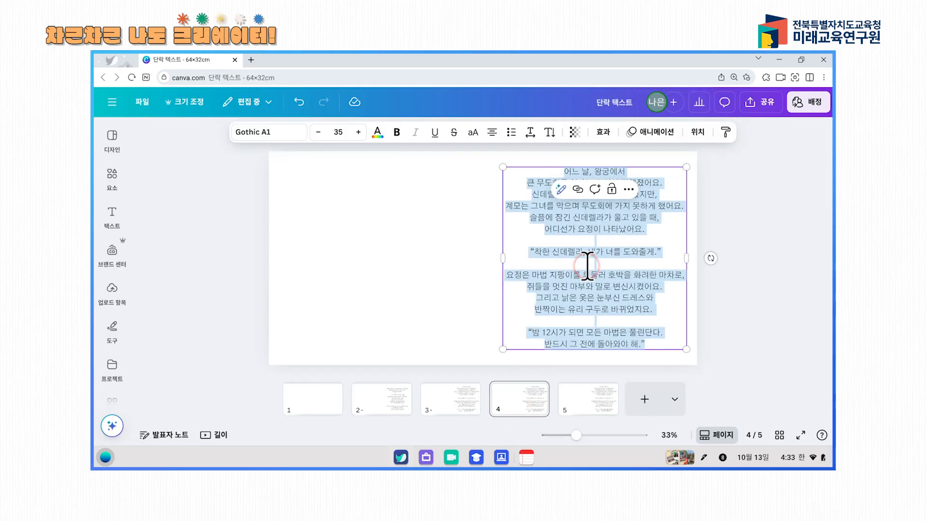
text(신데렐라는 무도회장에 들어서자마자 모두의 시선을 사로잡았어요. 왕자는 신데렐라에게 첫눈에 반해 다른 사람은 거들떠보지도 않고 신데렐라와만 춤을 추었지요.  신데렐라도 꿈만 같은 시간을 보냈어요. 하지만 그때, 시계가 12시를 향해 울리기 시작했어요.  "아! 시간이 다 됐어!"  신데렐라는 급히 계단을 내려가다 그만 유리 구두 한 짝을 잃어버렸어요. 왕자는 그녀를 잡으려 했지만 이미 늦었고, 남은 것은 반짝이는 유리 구두뿐이었어요.)
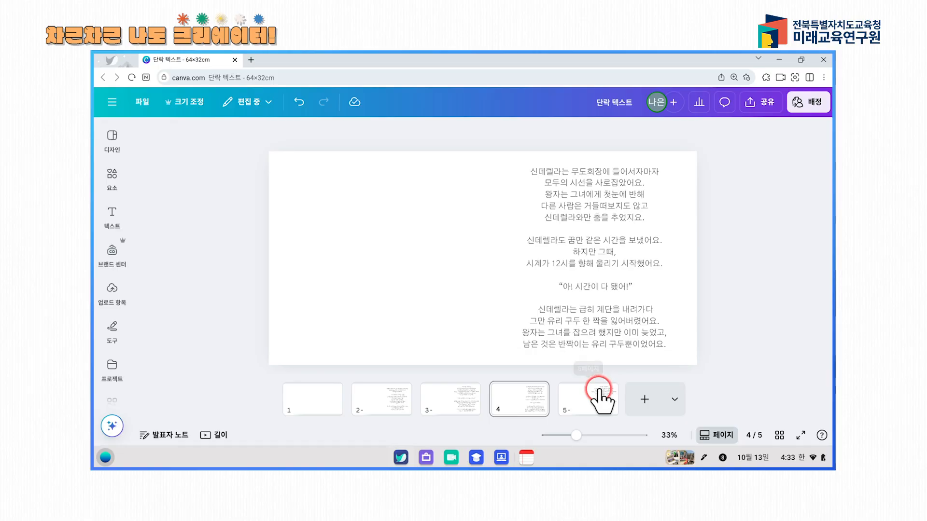
Step: Replace all the copied text on page 5 with the next part of the Cinderella story and deselect the text box
click(593, 393)
right_click(592, 270)
click(564, 264)
double_click(564, 264)
key(ctrl+a)
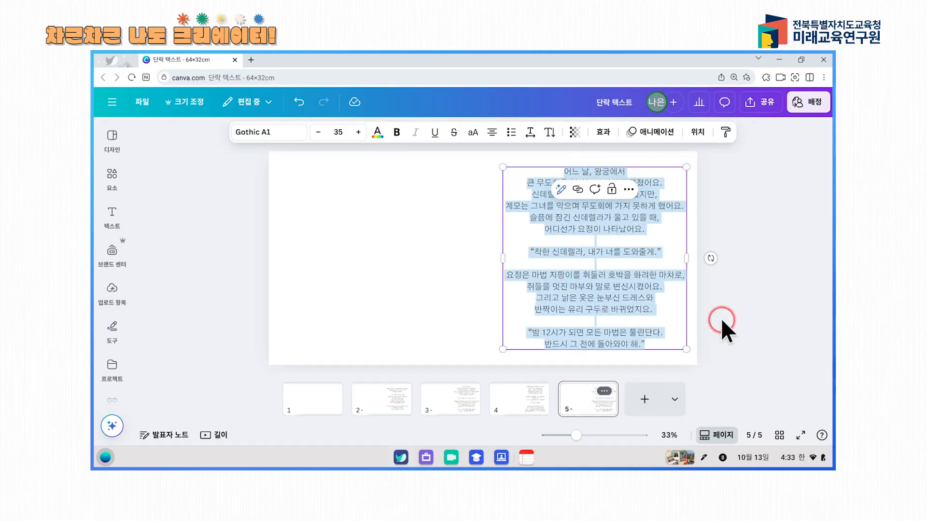
key(ctrl+v)
click(759, 319)
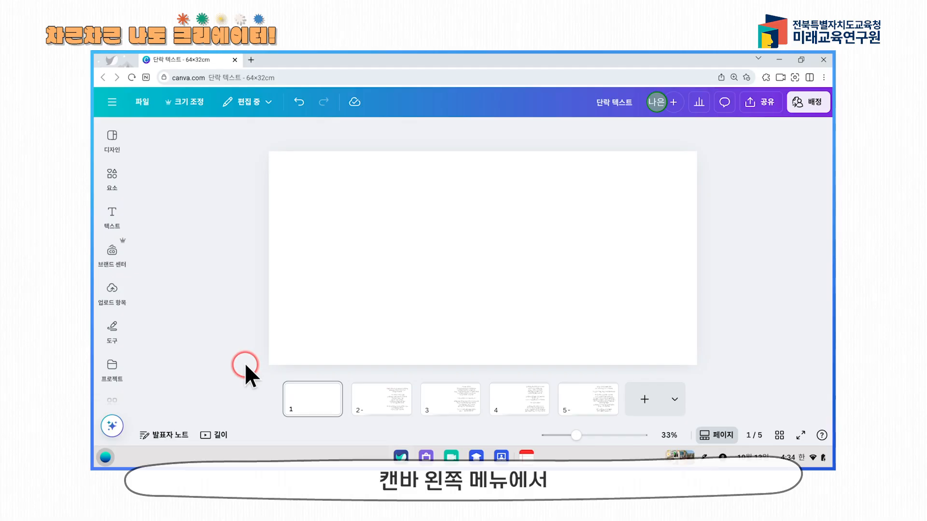
Step: Open the Magic Media image generator and go to page 5
click(124, 173)
scroll(131, 232, down, 3)
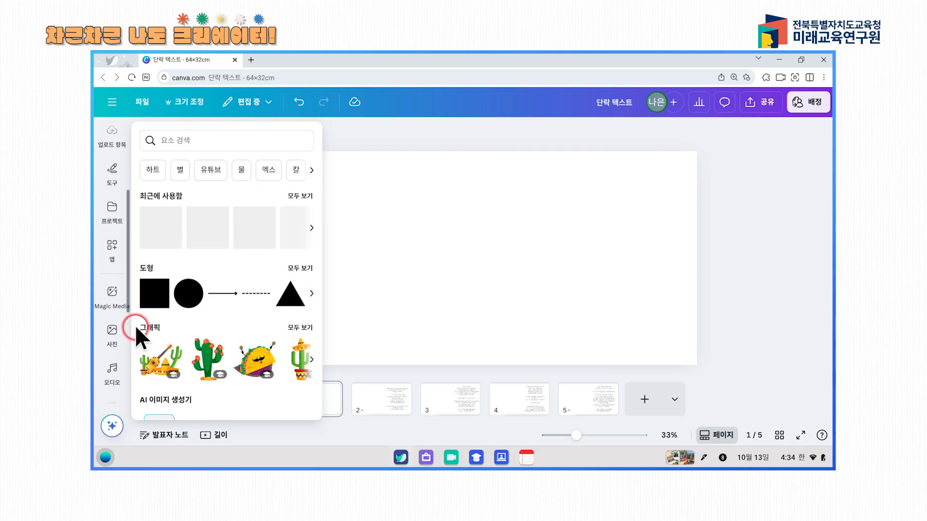
click(111, 294)
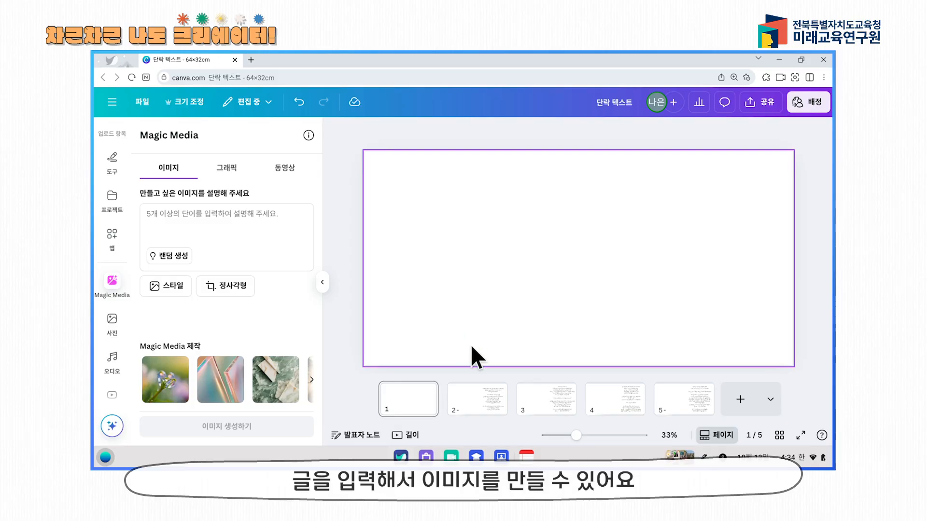
click(262, 236)
click(406, 256)
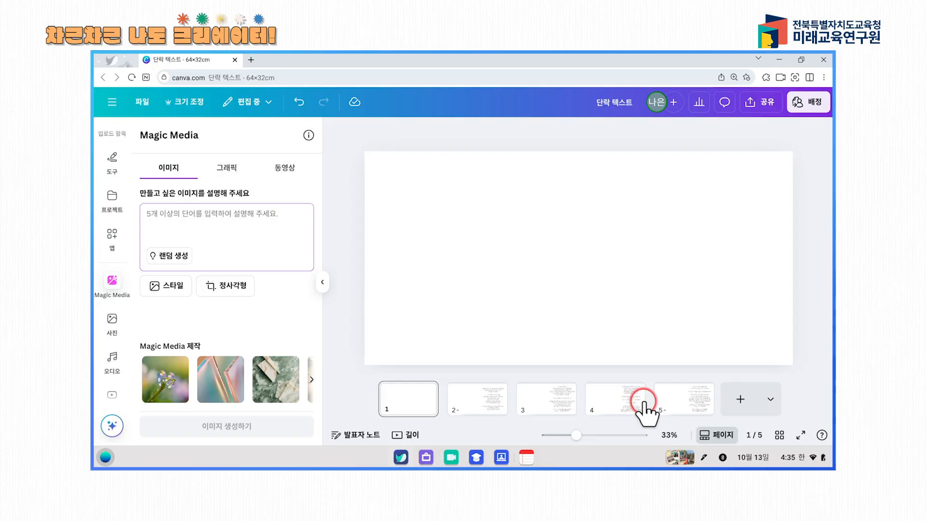
click(675, 399)
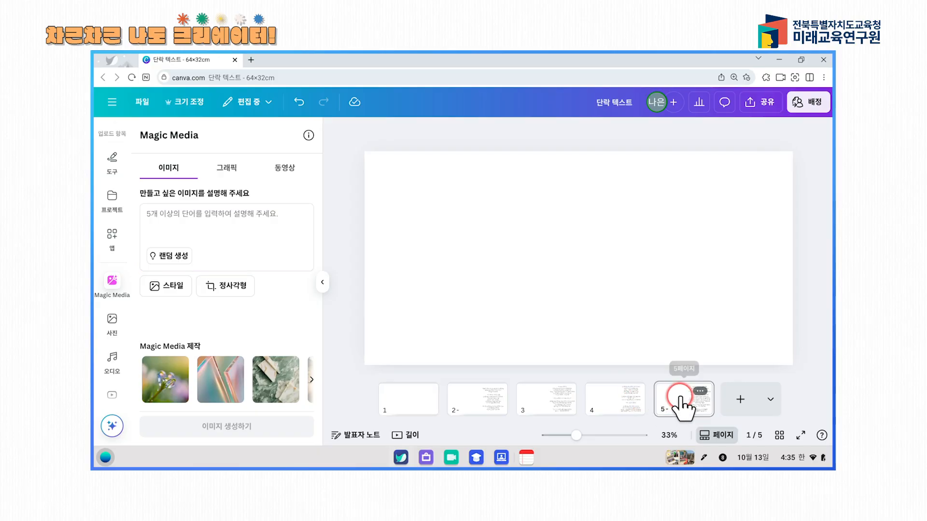
Step: On page 1, enter the image prompt "금발머리, 젊은 서양인 여자, 하늘색 공주 드레스, 동화책 그림"
click(408, 403)
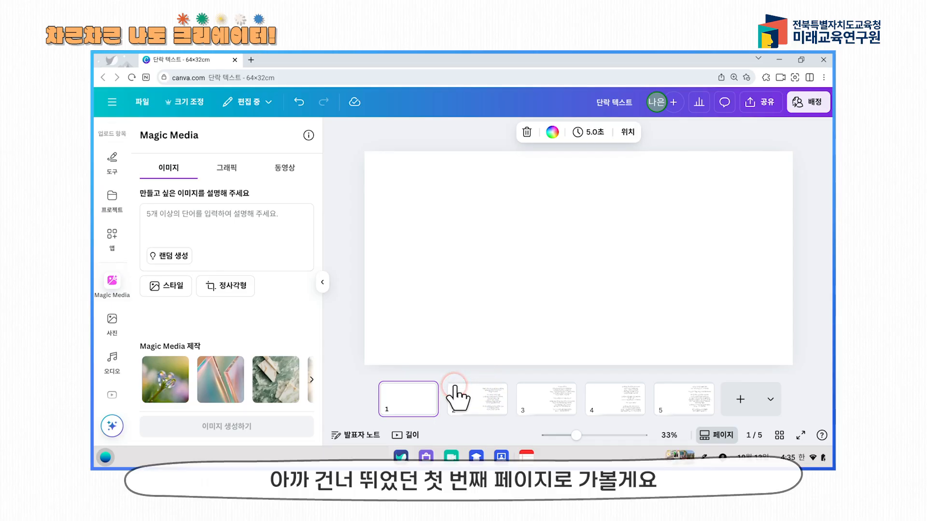
click(677, 350)
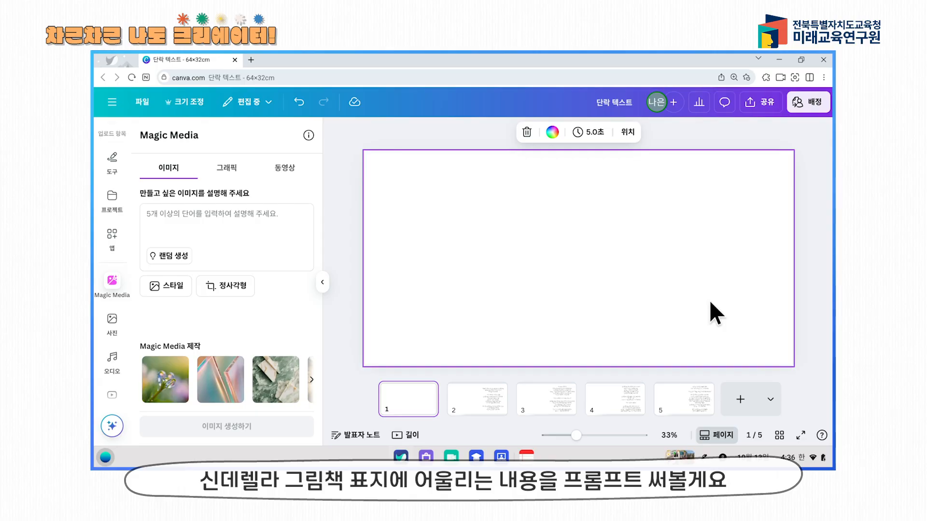
click(250, 235)
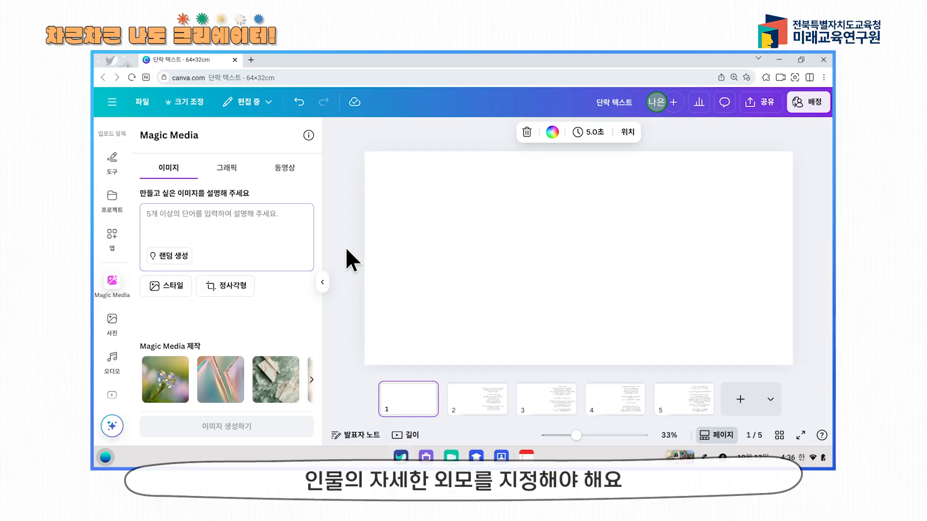
text(금발)
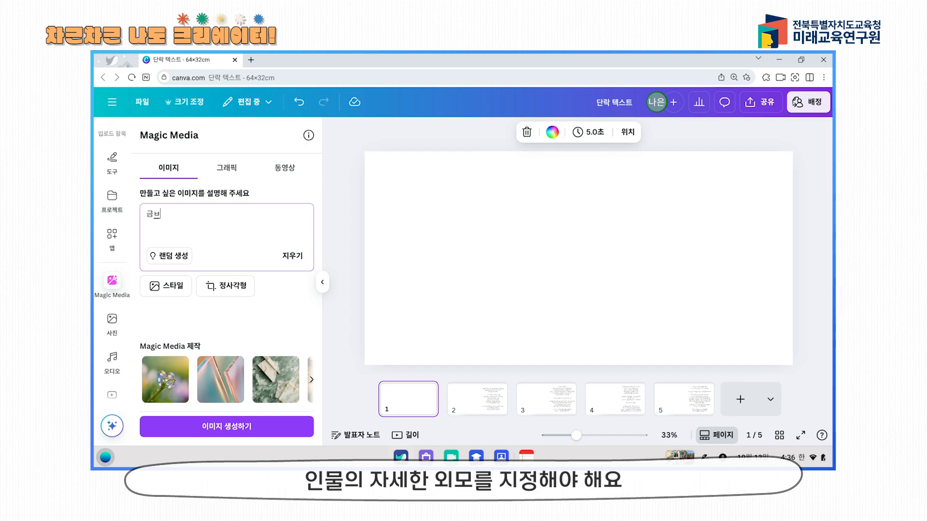
text(머리, 젊은 서양이ㄴ 여자, 하늘색 공주 드레스)
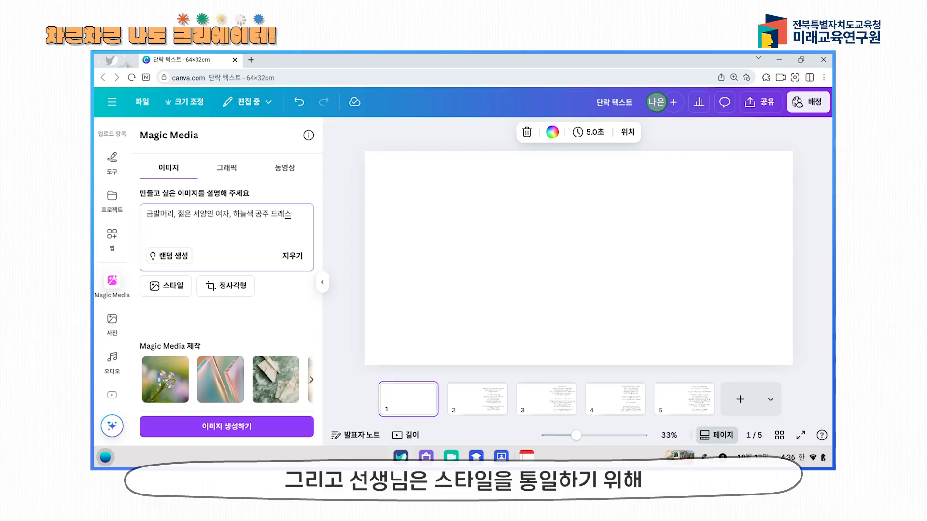
text(, 동화책 그림)
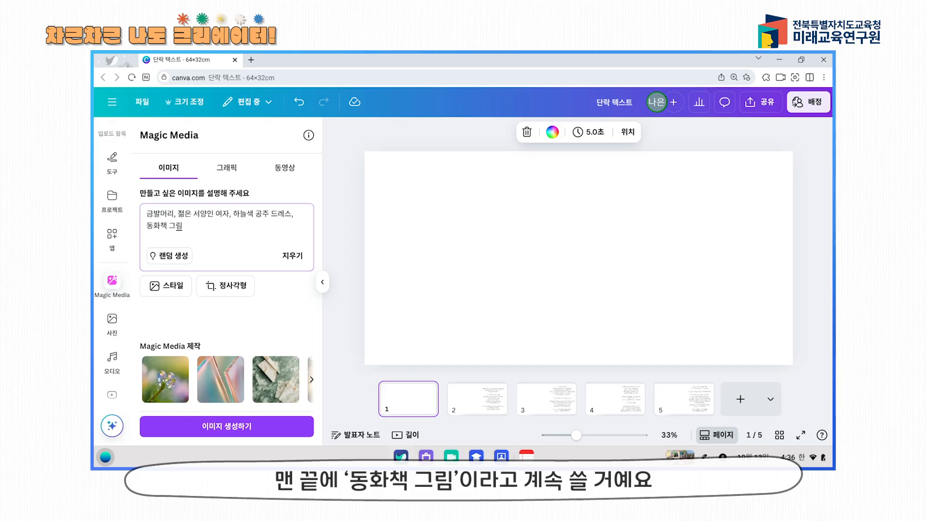
Step: Set the image generation style to 잉크 프린트 (ink print) from the art styles
click(174, 287)
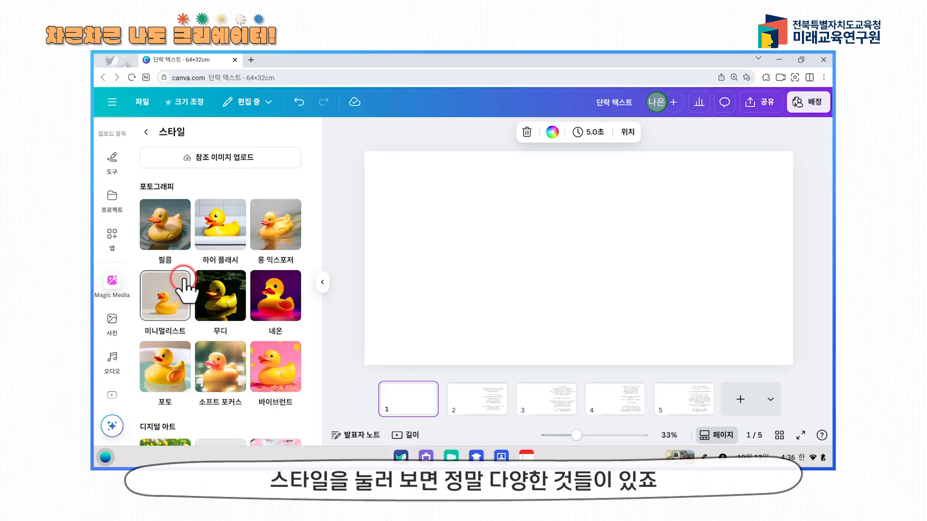
scroll(299, 246, down, 1)
scroll(299, 249, down, 3)
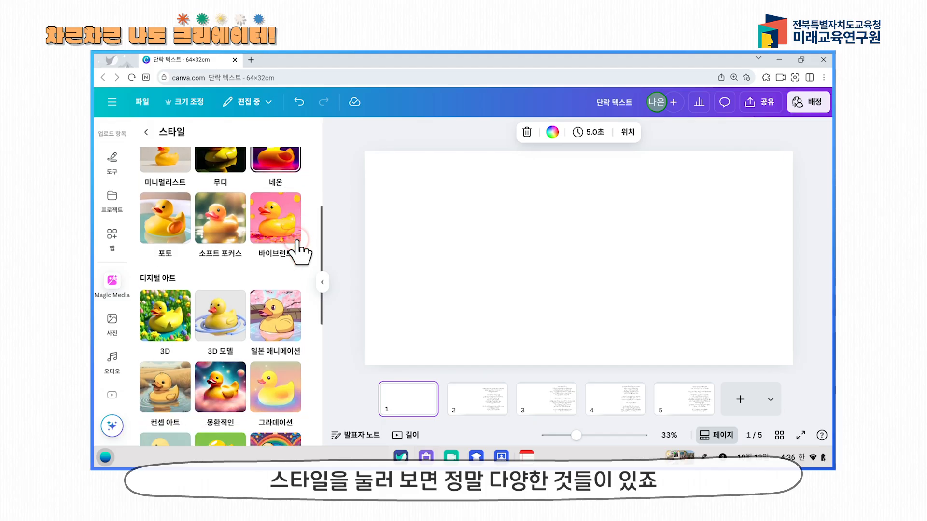
scroll(299, 249, down, 1)
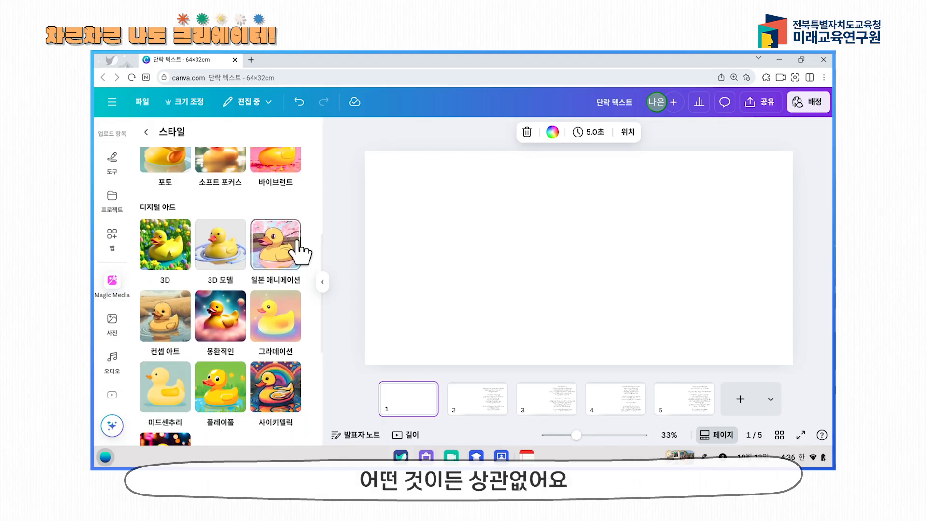
scroll(300, 249, down, 3)
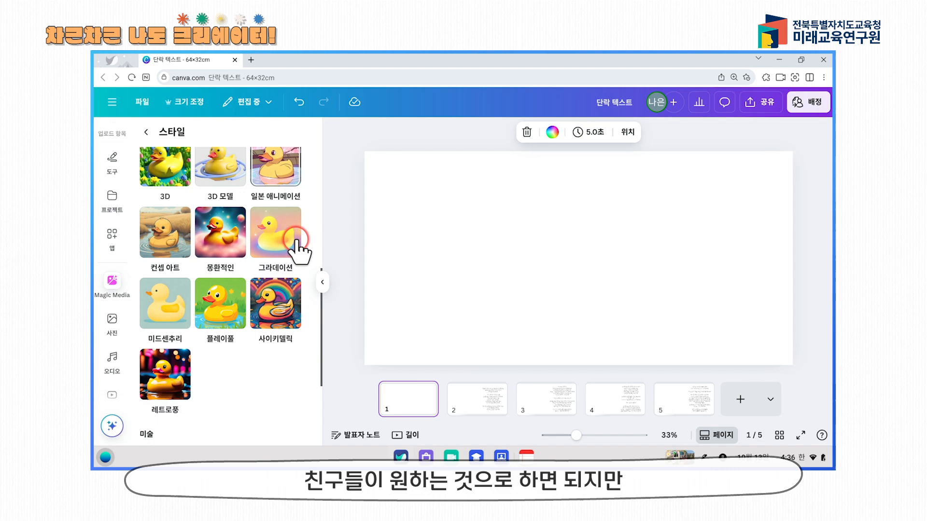
scroll(296, 242, down, 2)
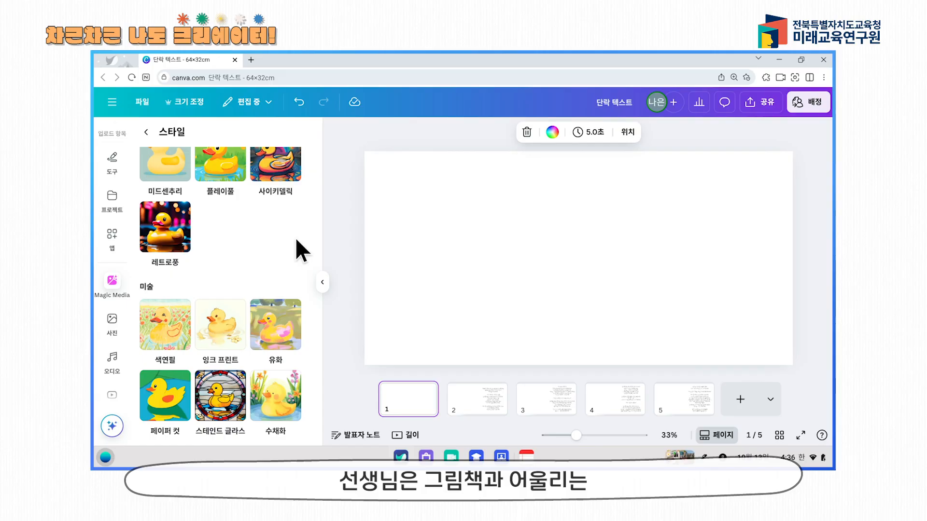
click(222, 324)
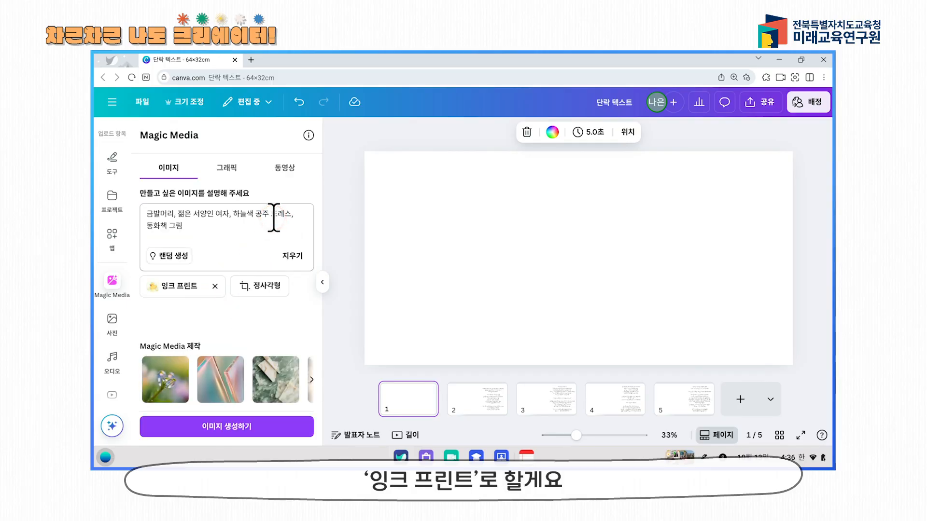
Step: Set the image aspect ratio to 정사각형 (square) and generate the images
click(262, 287)
click(169, 175)
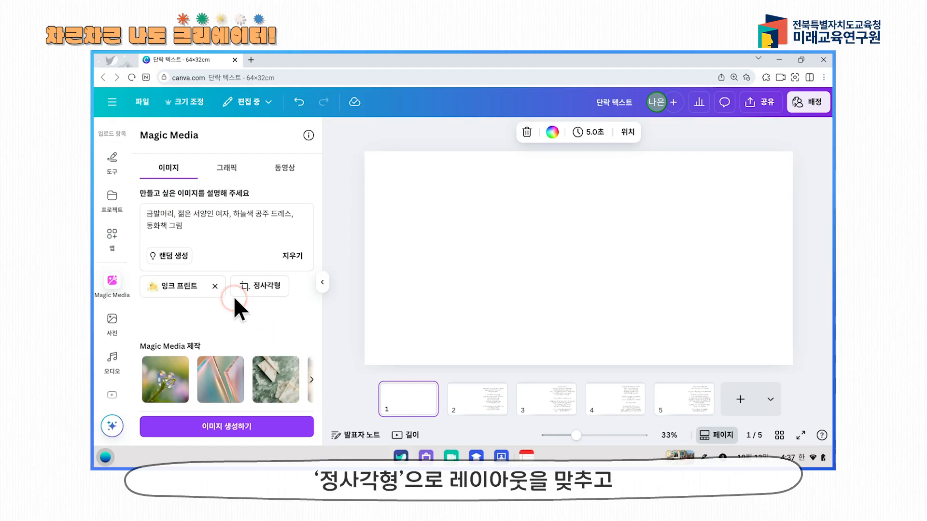
click(271, 426)
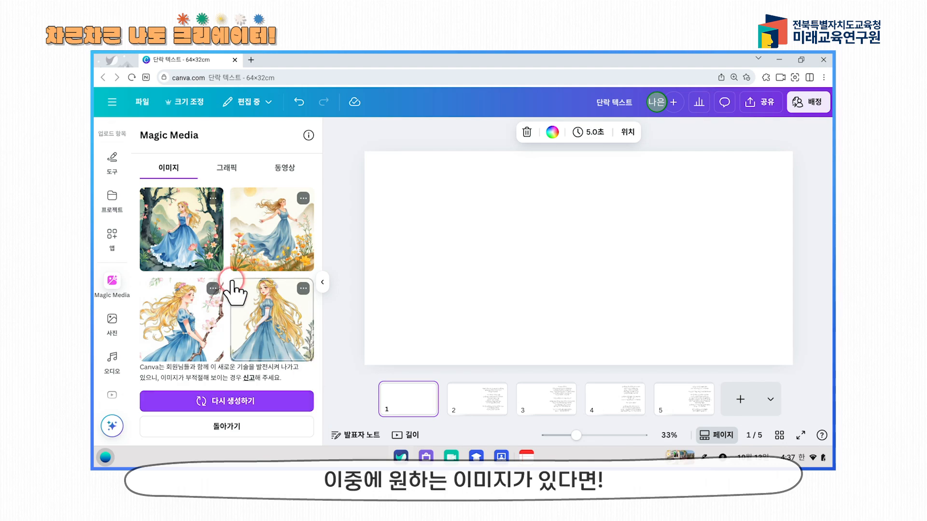
Step: Generate more images similar to the forest princess picture and remove that picture from page 1
click(672, 312)
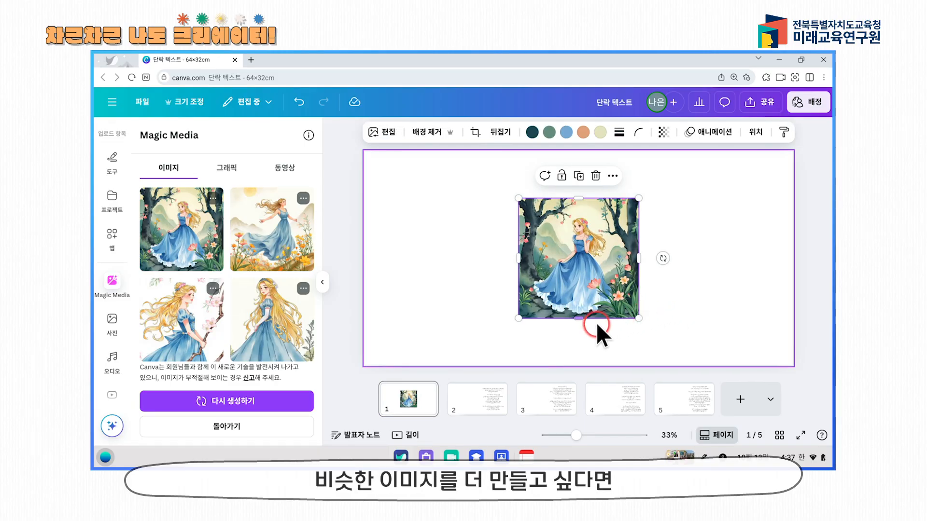
click(212, 198)
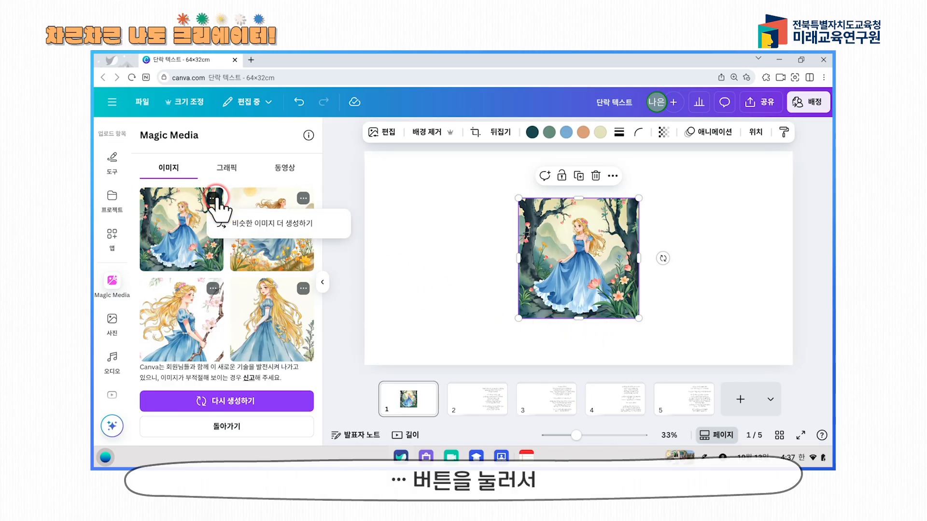
click(313, 222)
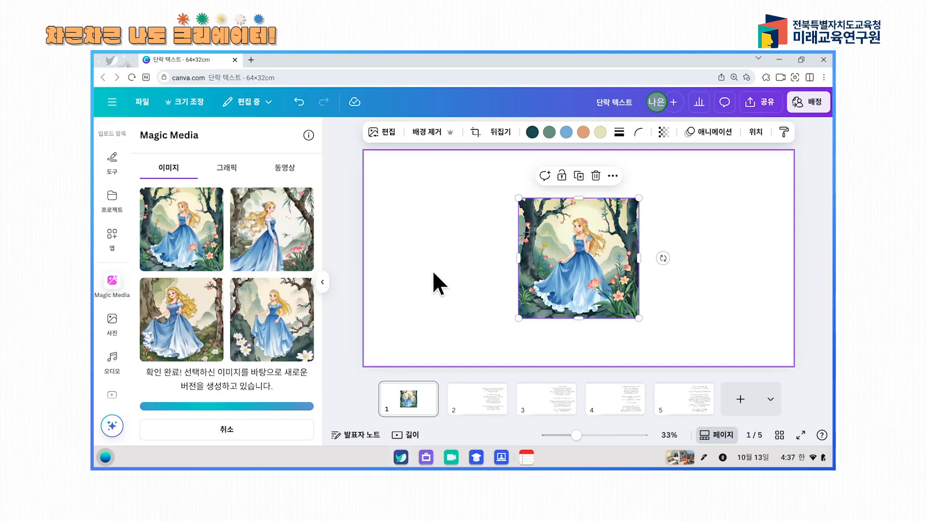
key(Delete)
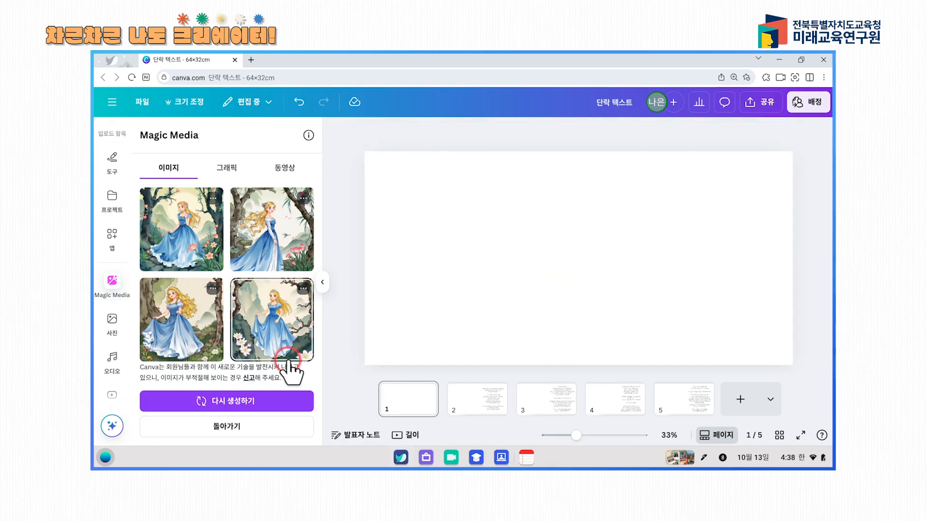
Step: Insert "무도회 배경," before "동화책 그림" in the prompt and regenerate the images
scroll(285, 372, down, 3)
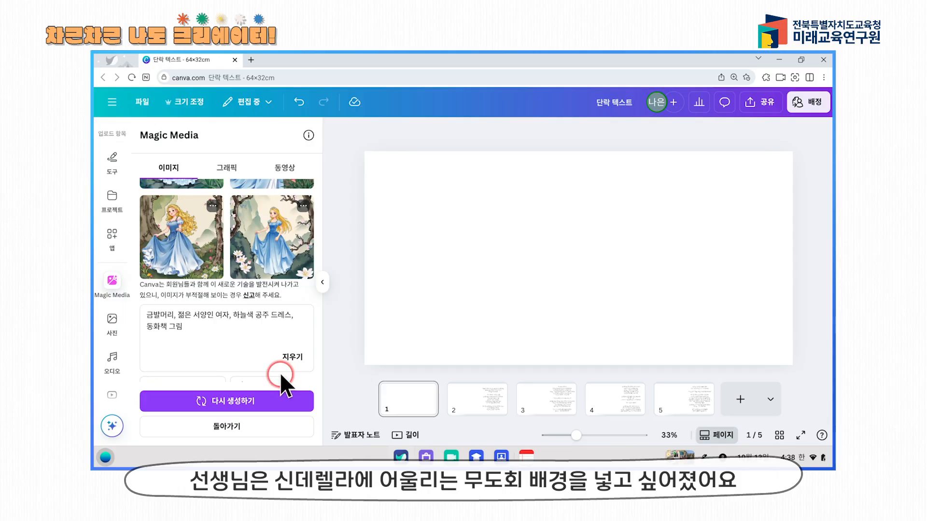
click(279, 371)
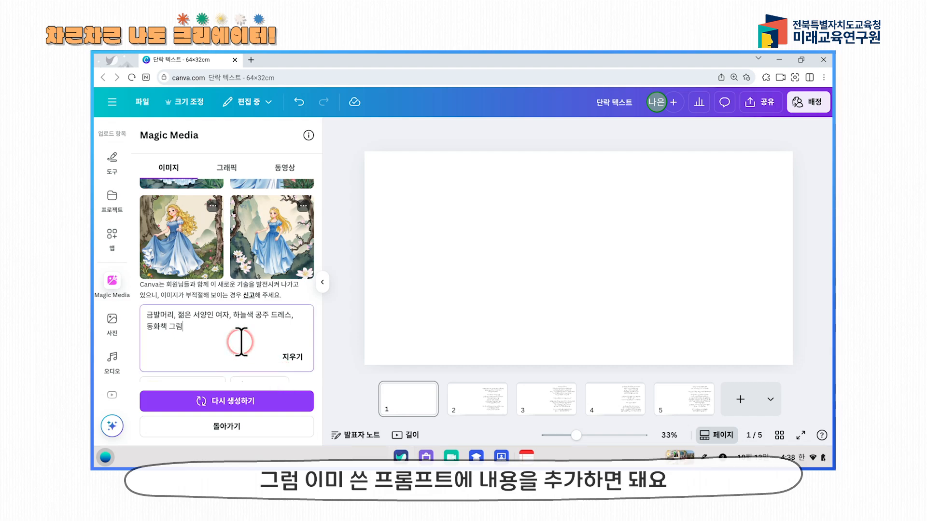
click(308, 321)
text(묻도회ㅗ ㅂ)
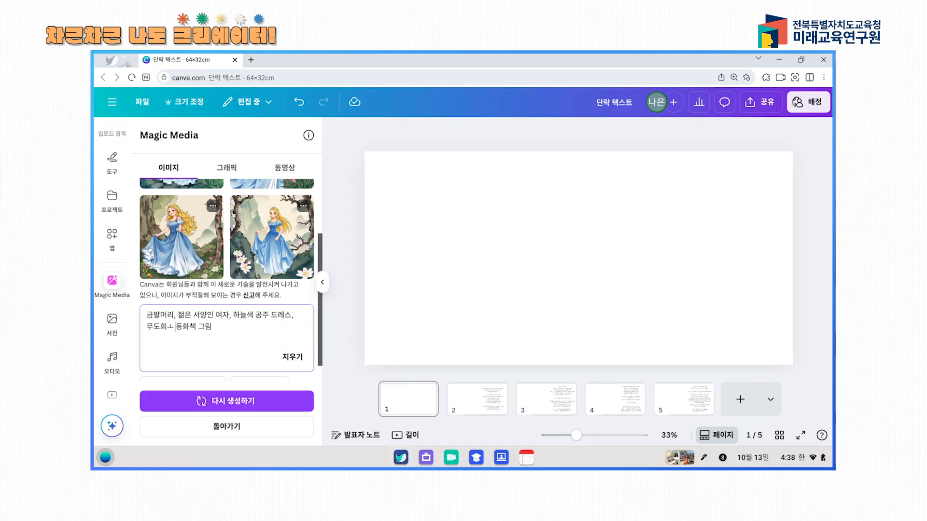
text(ㅐ경,)
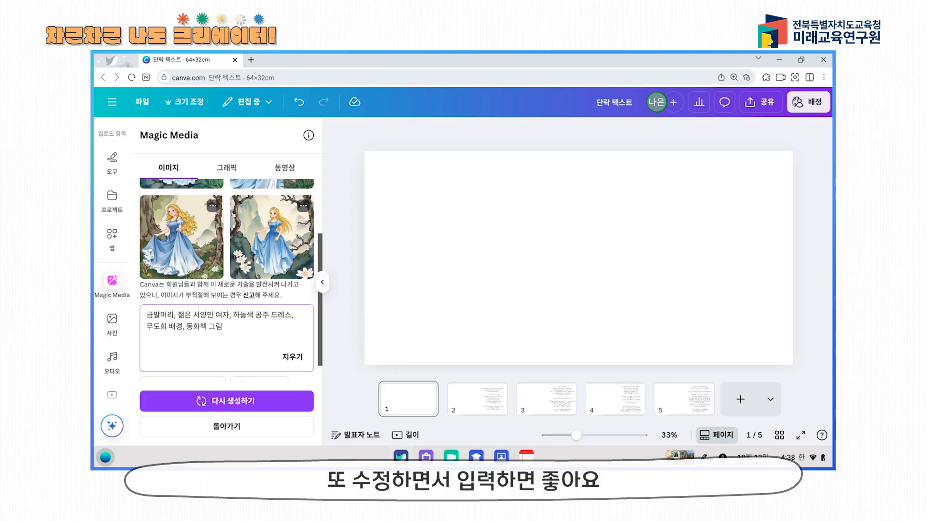
click(309, 396)
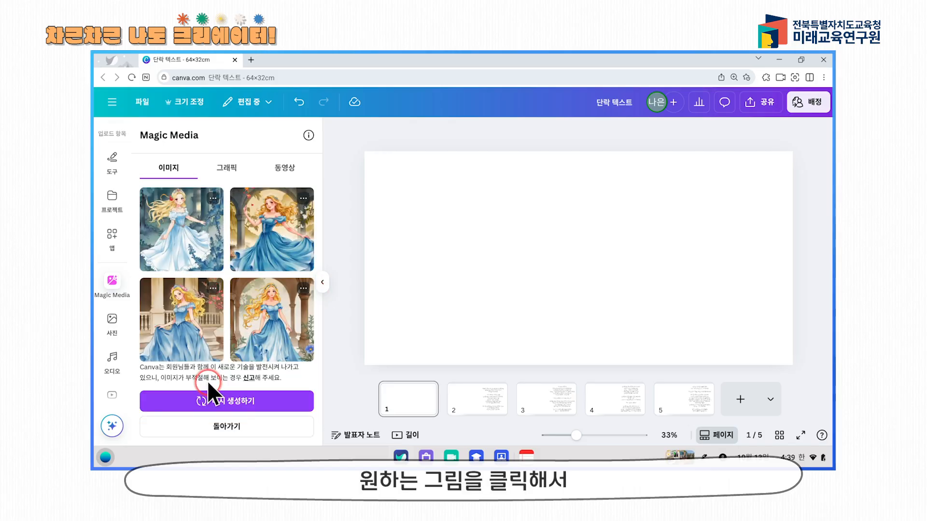
Step: Add the generated picture of the princess on the staircase to page 1 and enlarge it to fill the page's right half
click(186, 345)
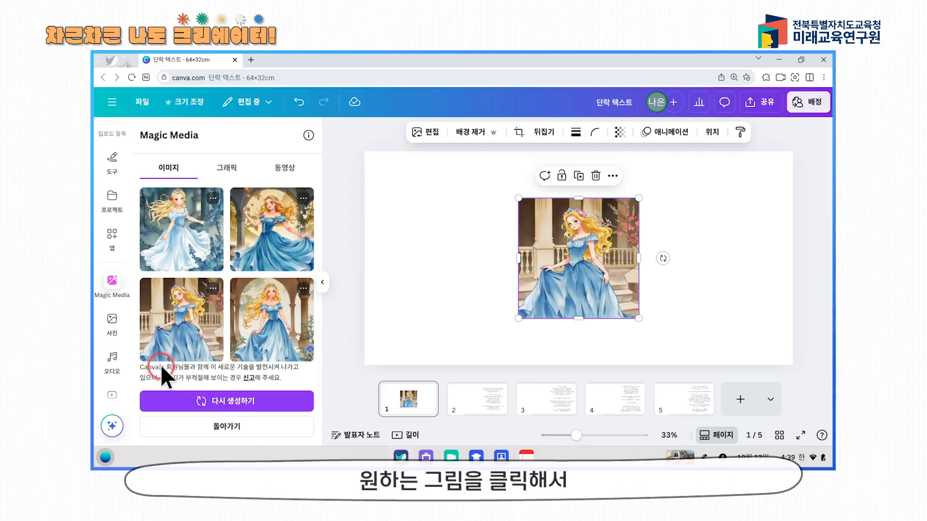
drag(581, 248, 733, 206)
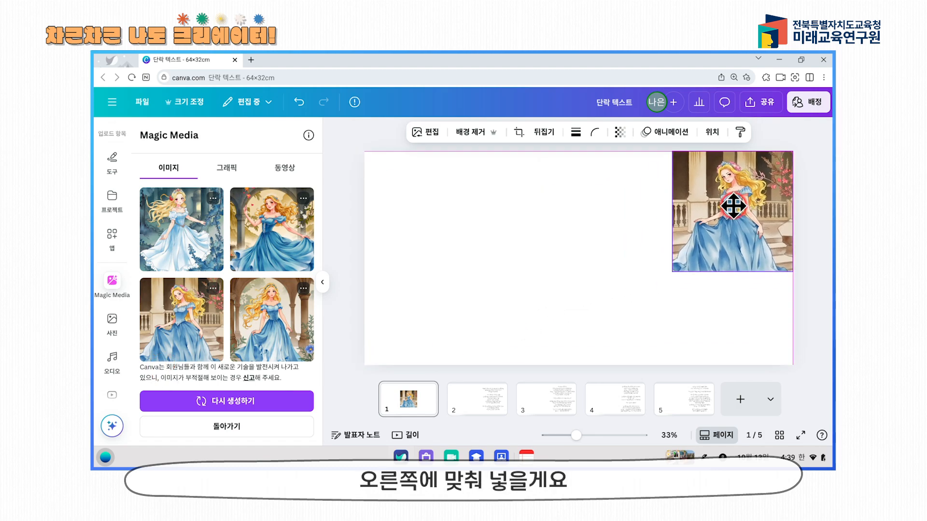
drag(672, 272, 589, 373)
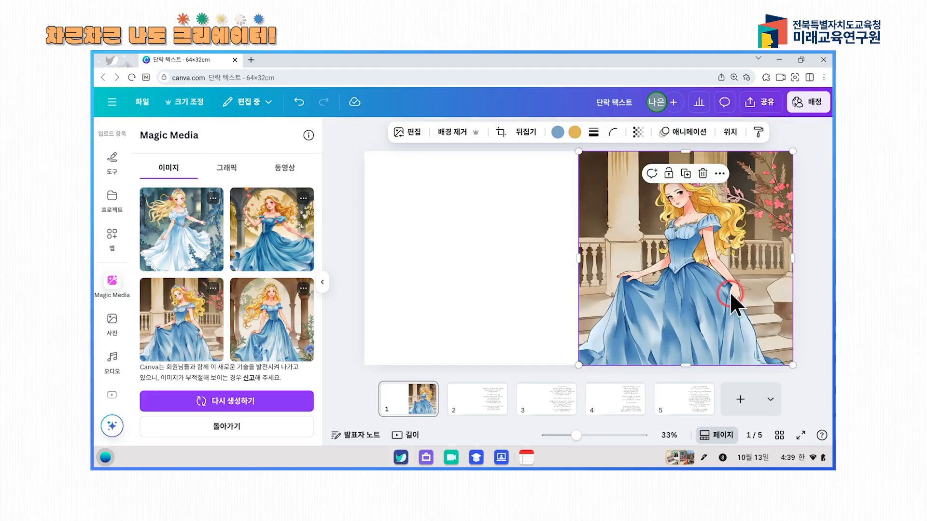
click(821, 247)
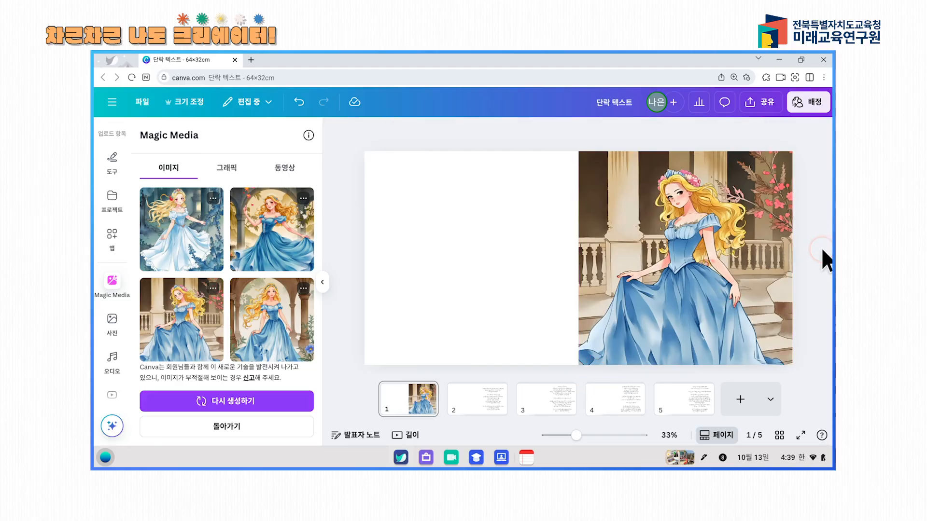
click(729, 281)
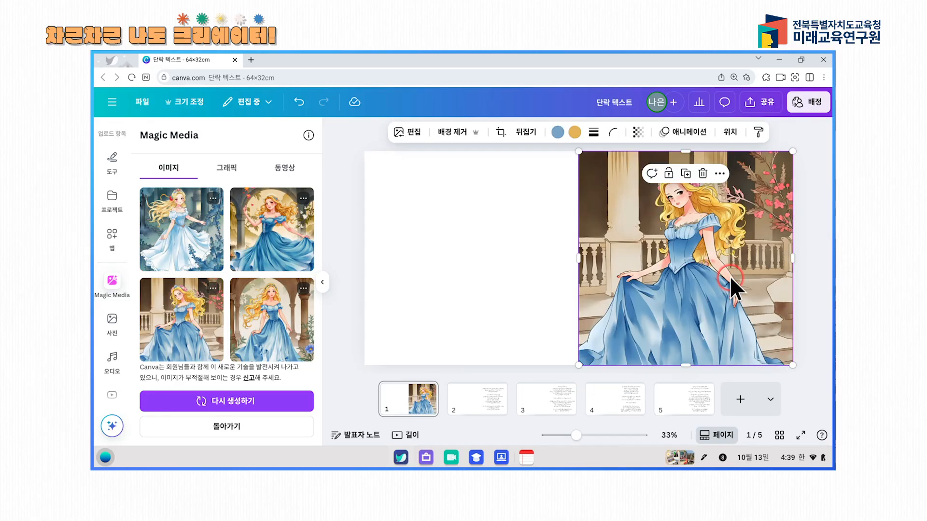
click(803, 209)
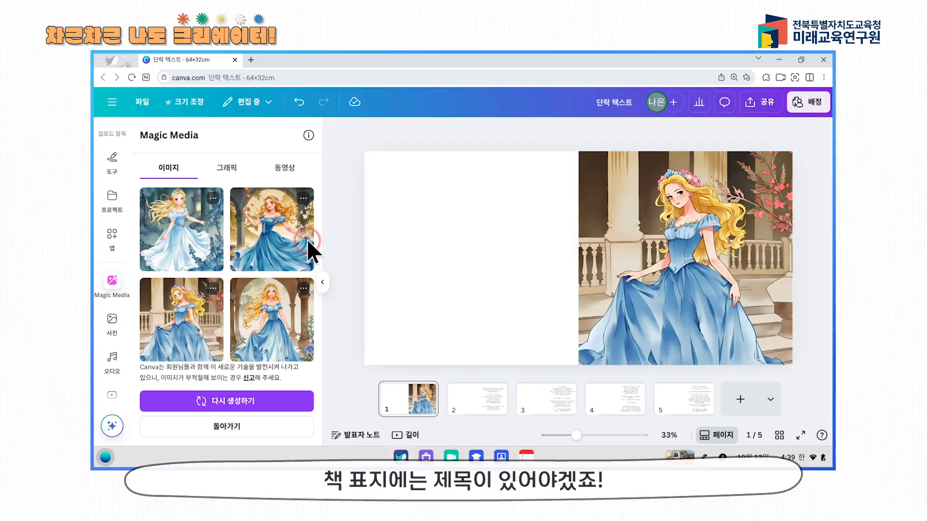
Step: Add a text box reading "신데렐라 이야기" to page 1 and move it onto the blank left half
scroll(112, 270, up, 2)
scroll(108, 270, up, 2)
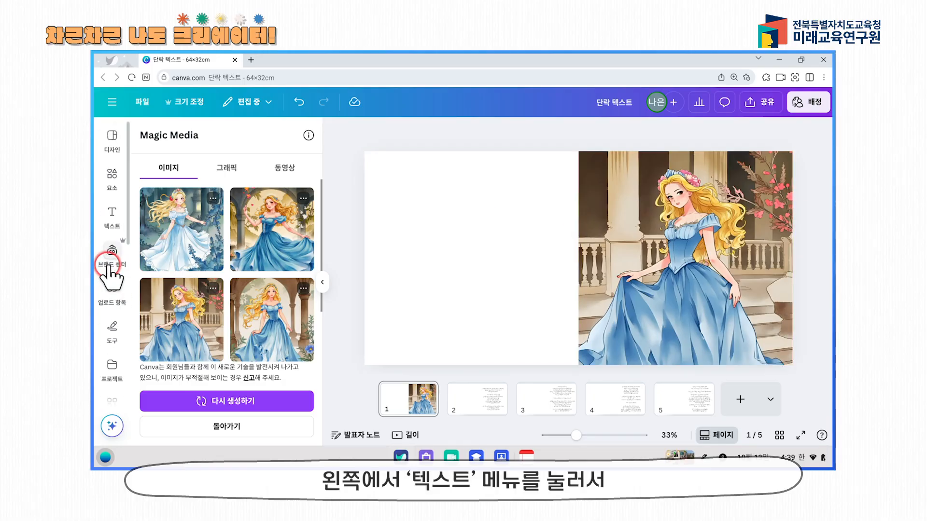
click(118, 223)
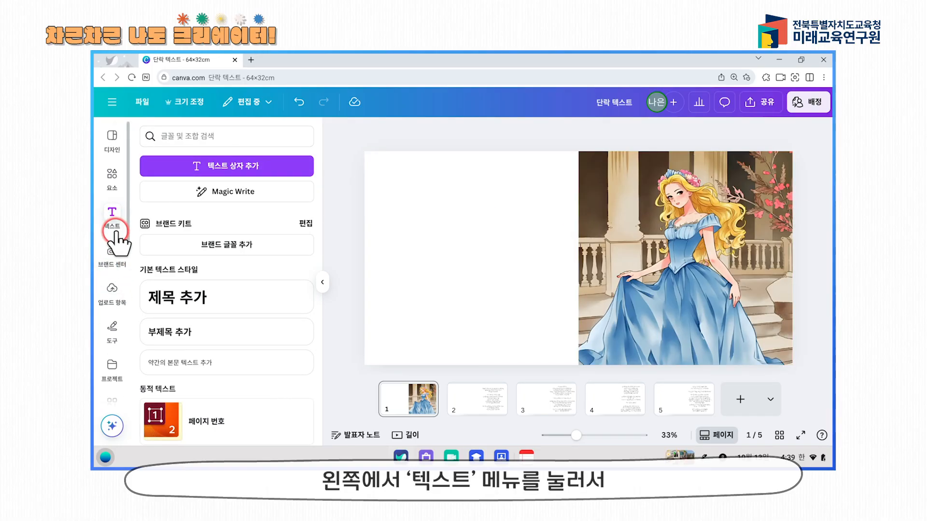
click(280, 167)
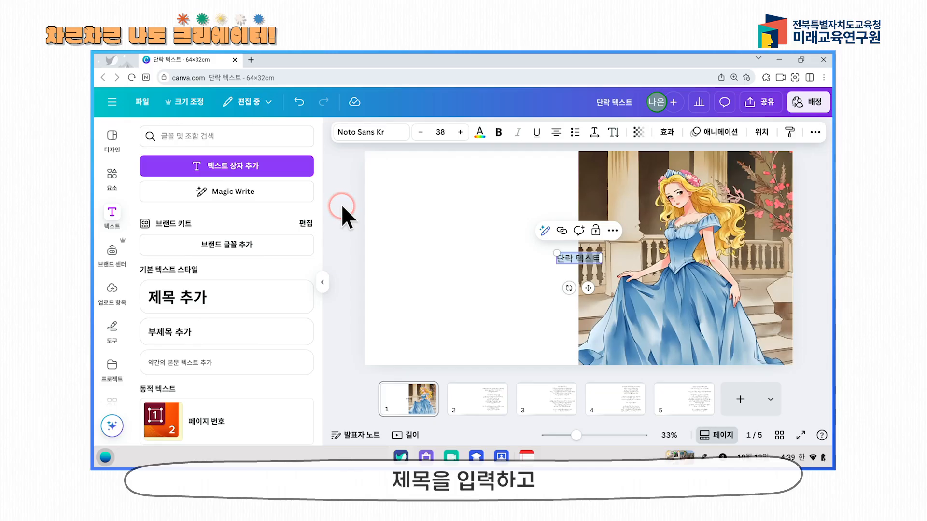
text(신데렐라 이야기)
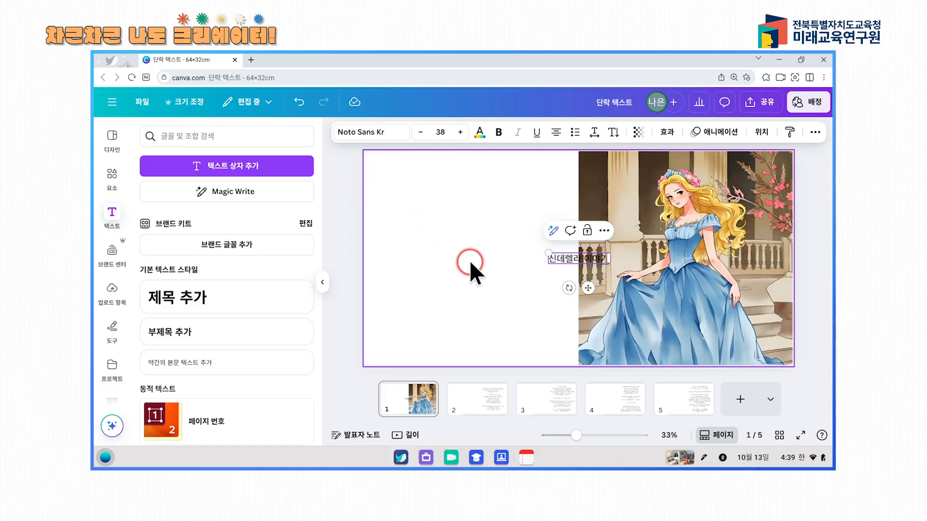
click(487, 266)
drag(575, 258, 510, 262)
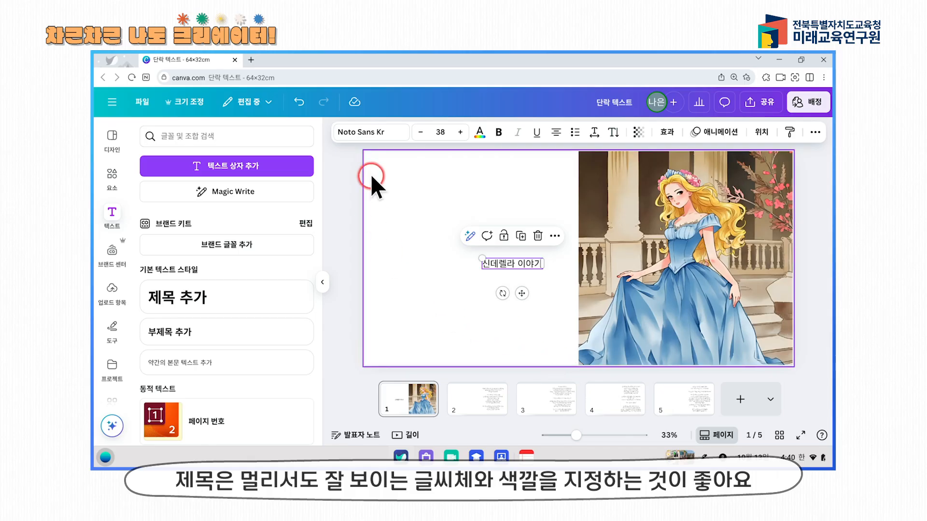
Step: Set the font of the title "신데렐라 이야기" on page 1 to 210 옥탑방 and its size to 104
click(364, 132)
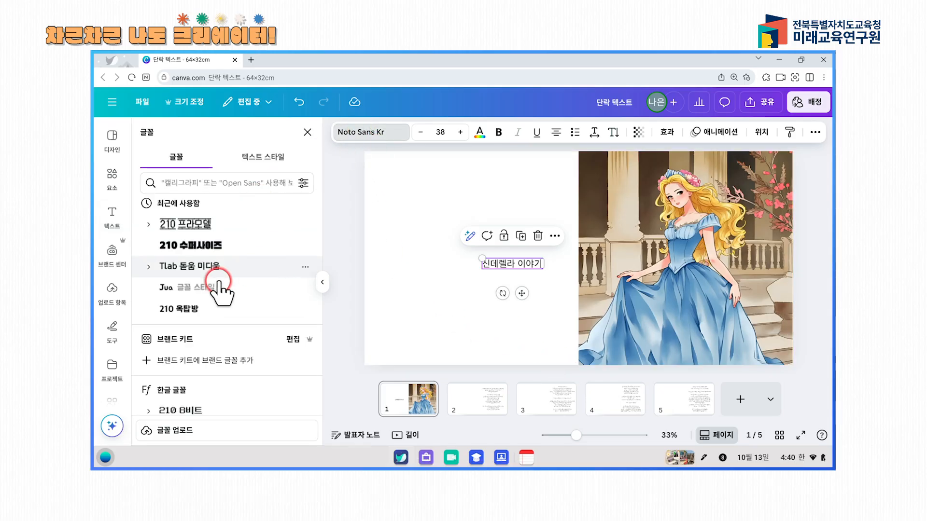
click(205, 309)
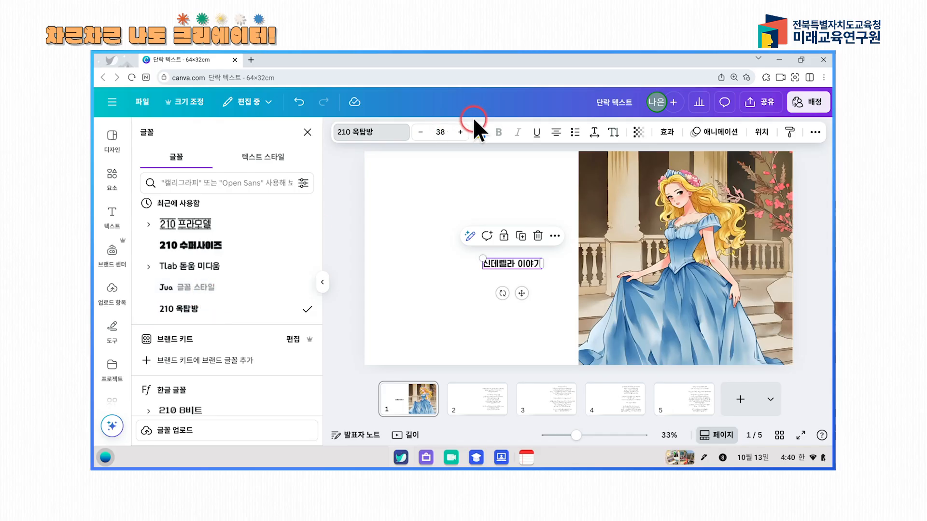
click(440, 132)
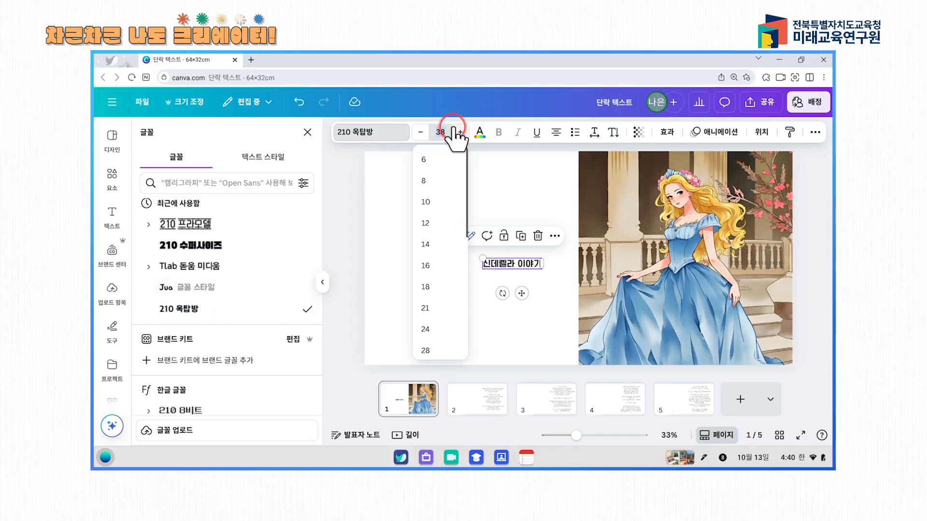
scroll(427, 294, down, 6)
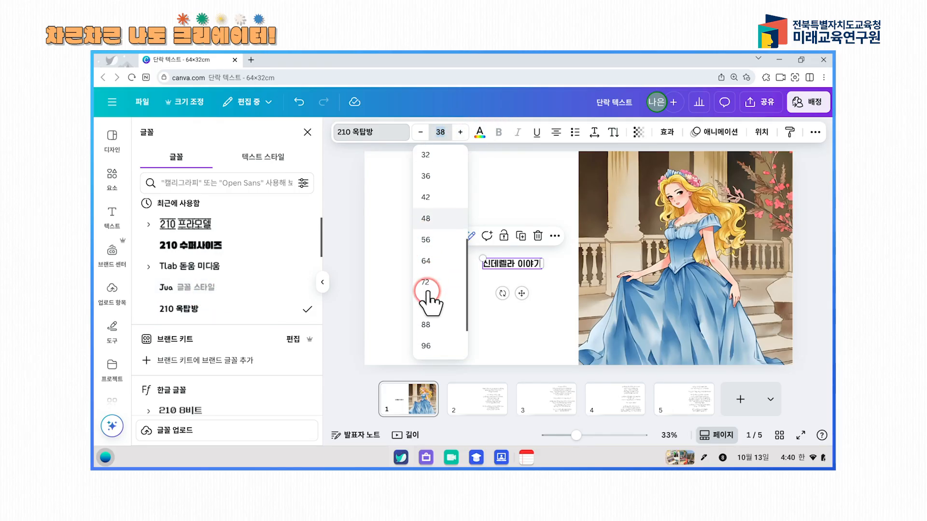
click(428, 302)
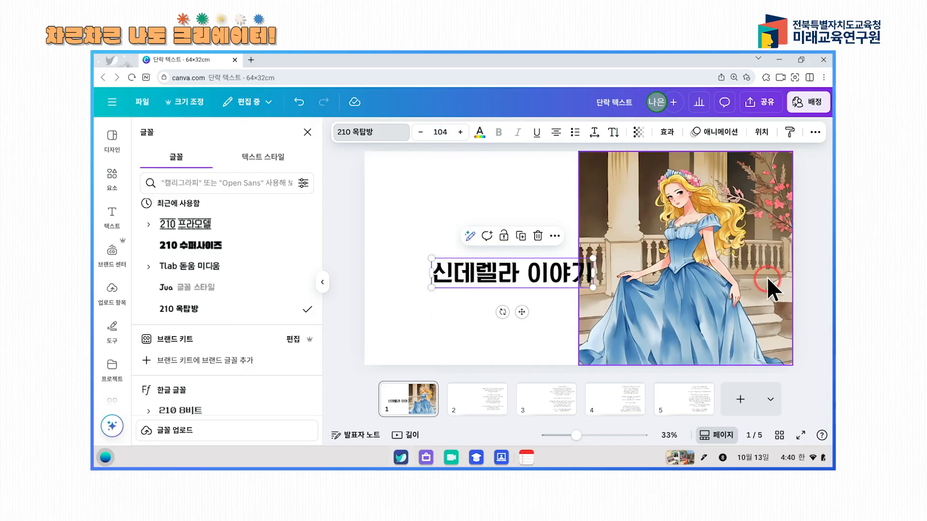
click(819, 248)
Step: Move the title onto the lower part of the princess picture and color its text white
drag(483, 273, 648, 321)
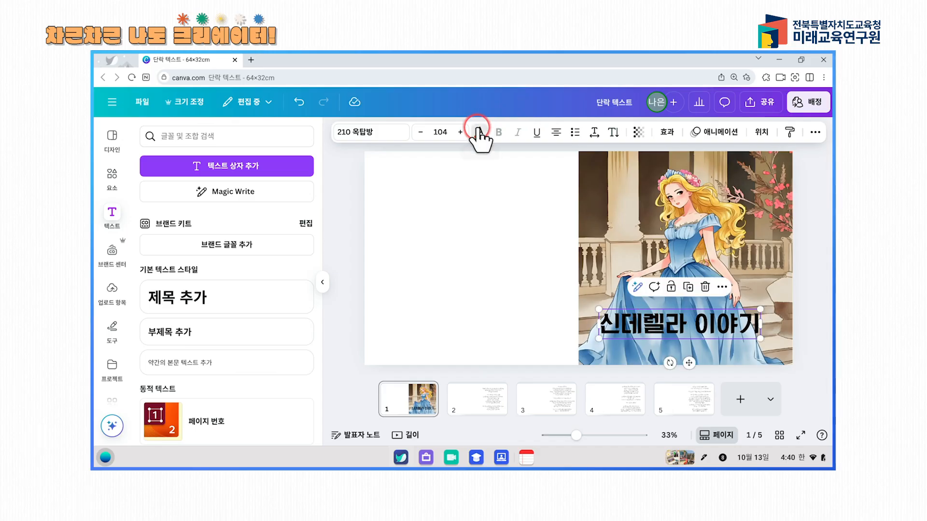
click(479, 131)
click(205, 215)
click(473, 254)
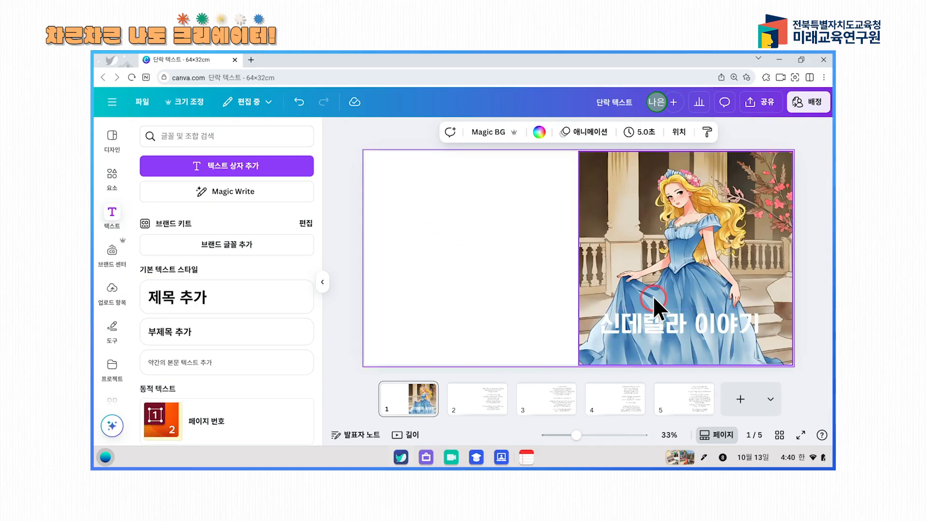
Step: Apply the 테두리 outline effect to the title in blue with a greater thickness, and center the title across the princess picture
click(680, 323)
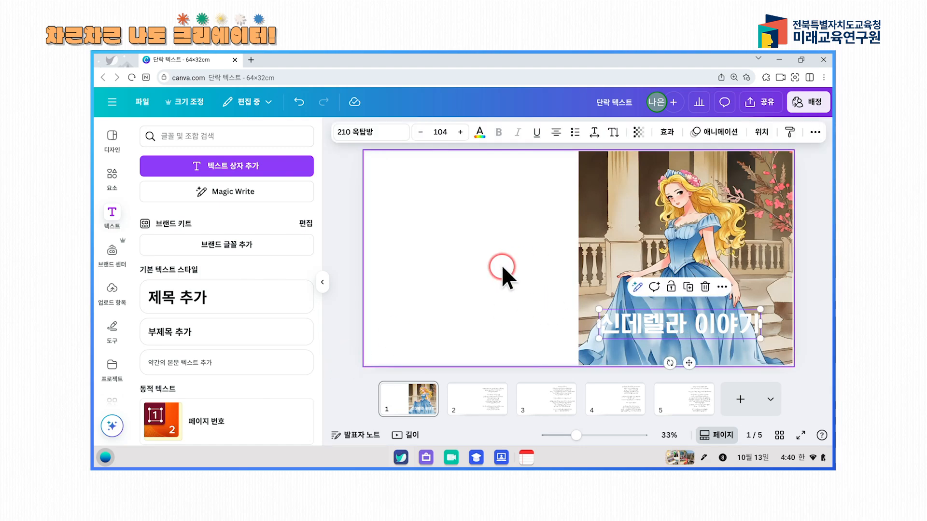
click(667, 132)
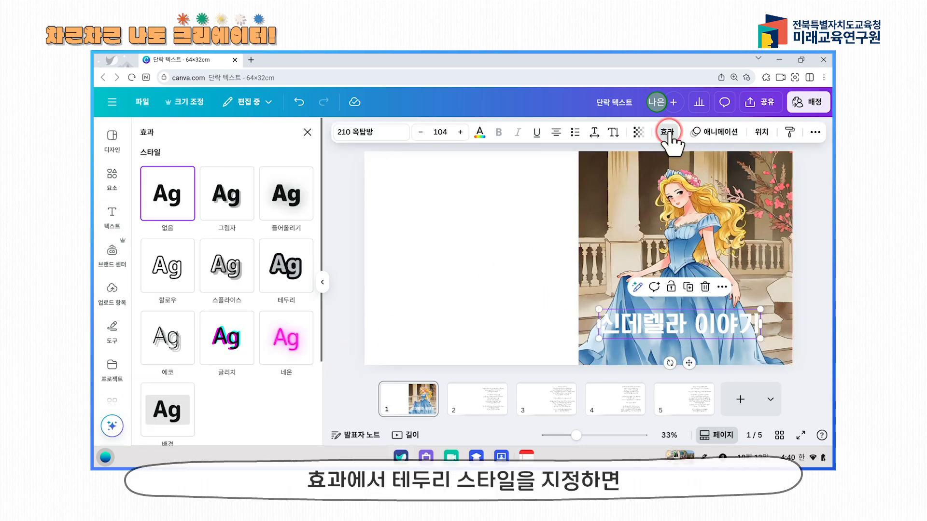
click(285, 266)
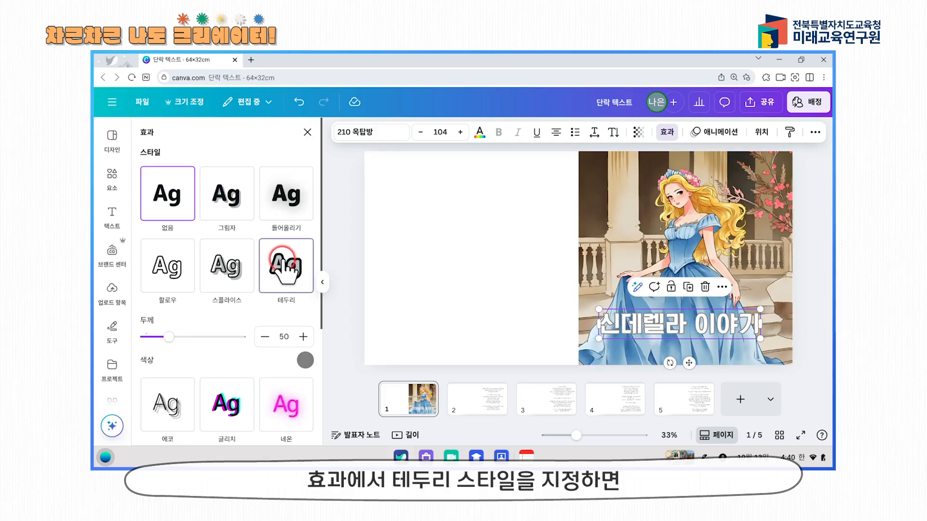
click(305, 359)
scroll(218, 288, down, 2)
click(292, 287)
click(252, 307)
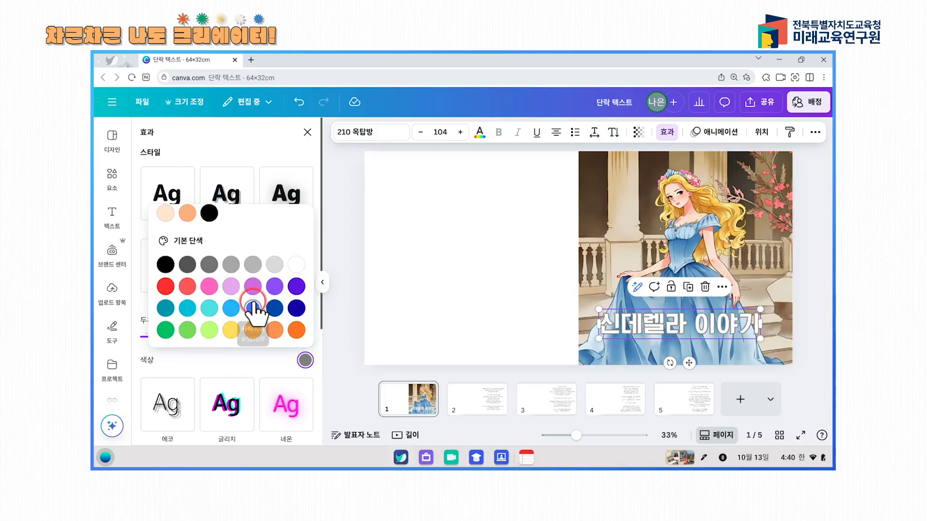
click(244, 356)
mouse_move(219, 337)
mouse_down()
mouse_move(183, 335)
mouse_move(214, 337)
mouse_up()
click(517, 294)
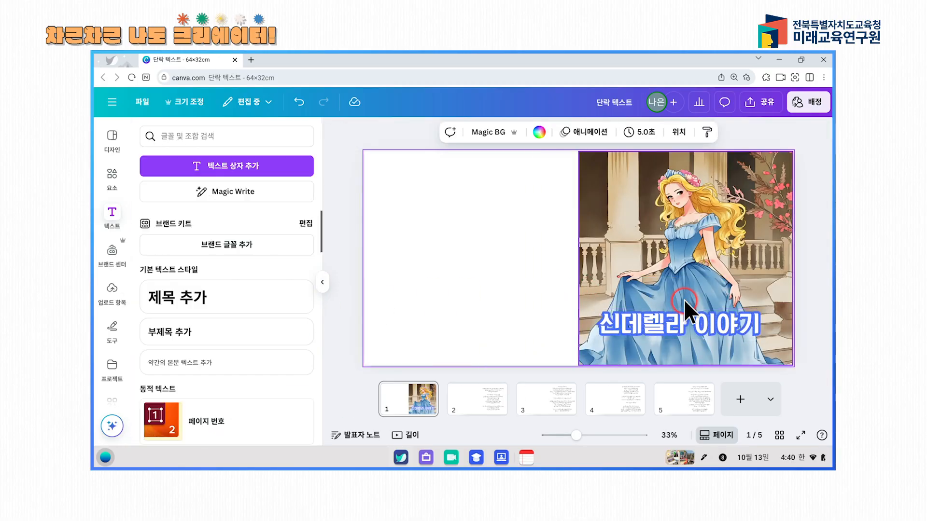
drag(670, 316, 679, 317)
click(521, 299)
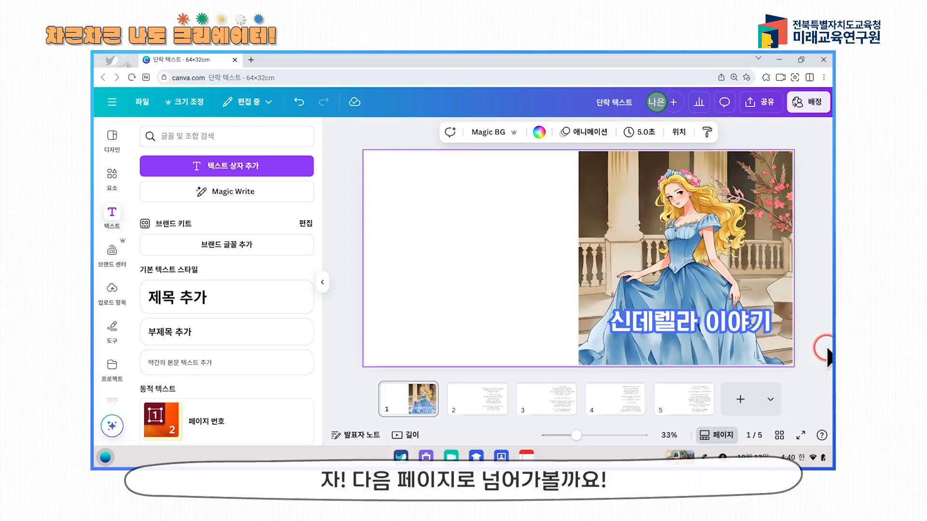
Step: On page 2, remove "하늘색 공주 드레스, 무도회 배경," from the Magic Media image prompt
click(472, 399)
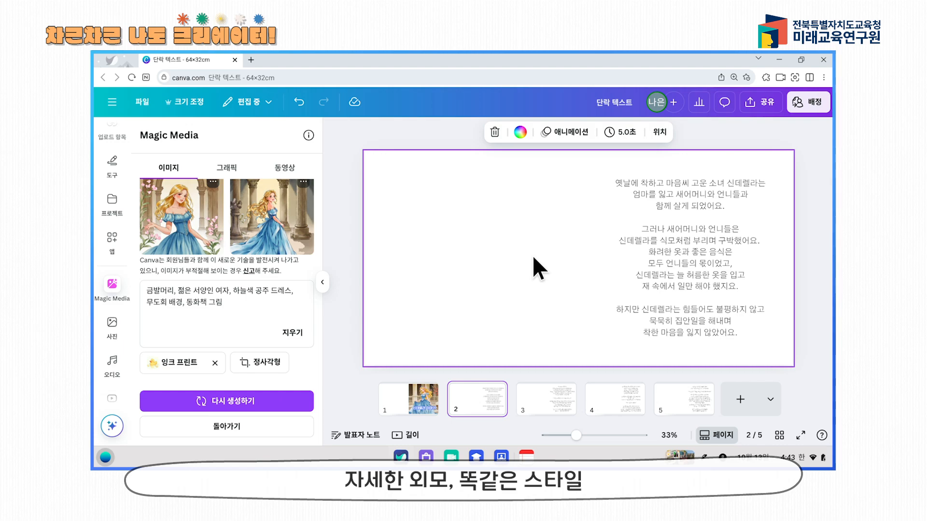
click(113, 285)
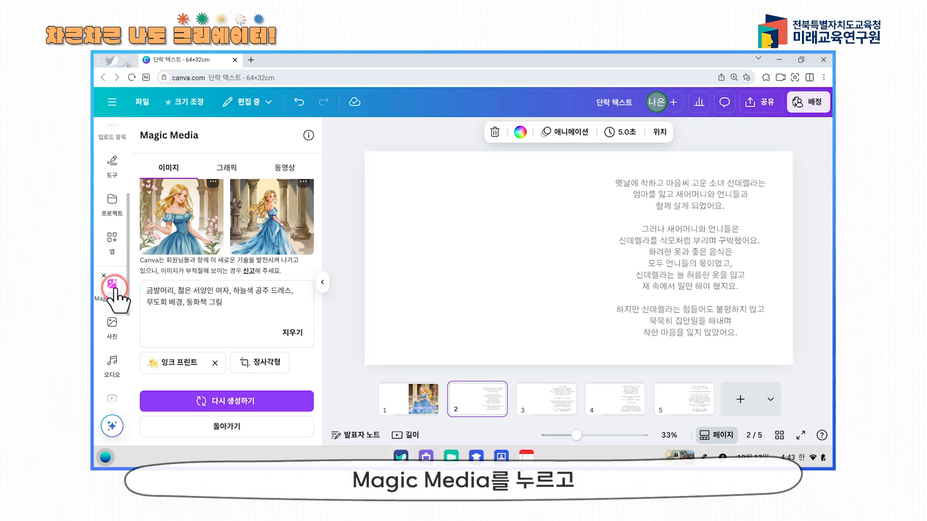
click(234, 301)
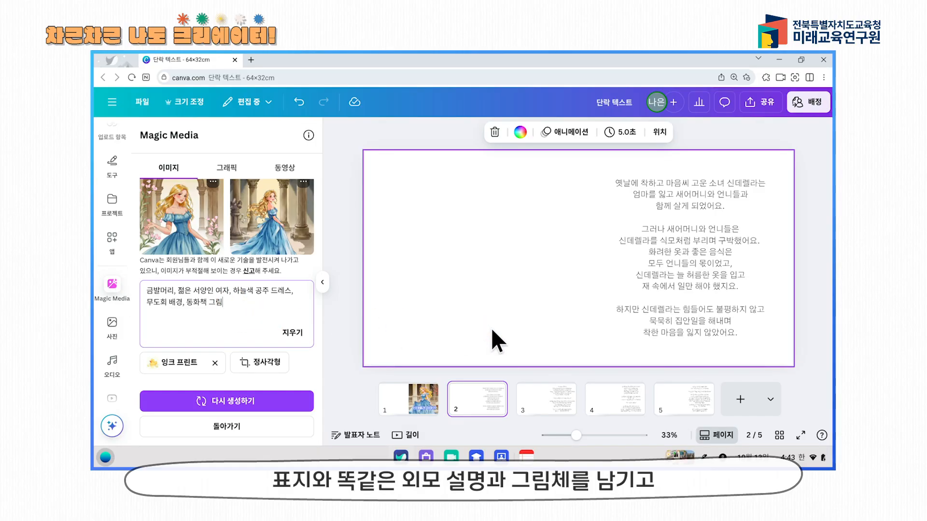
click(239, 291)
drag(235, 293, 184, 304)
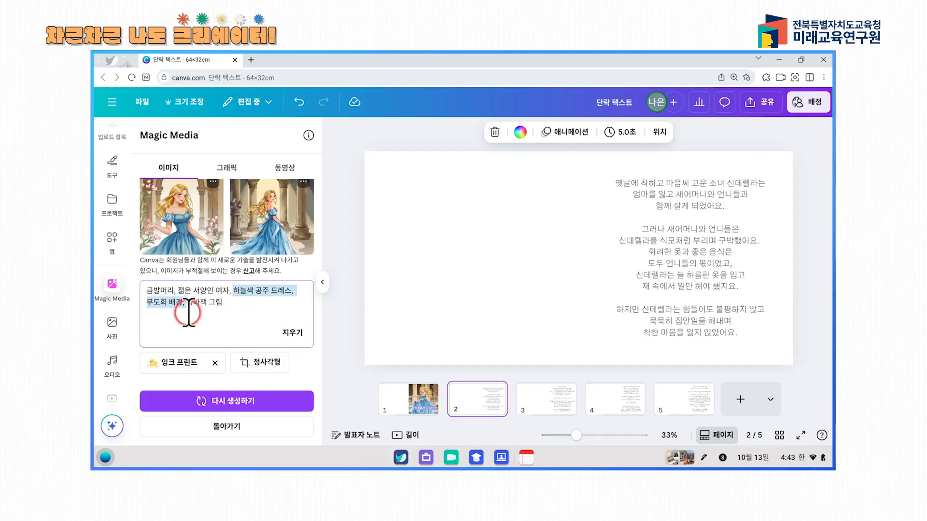
key(BackSpace)
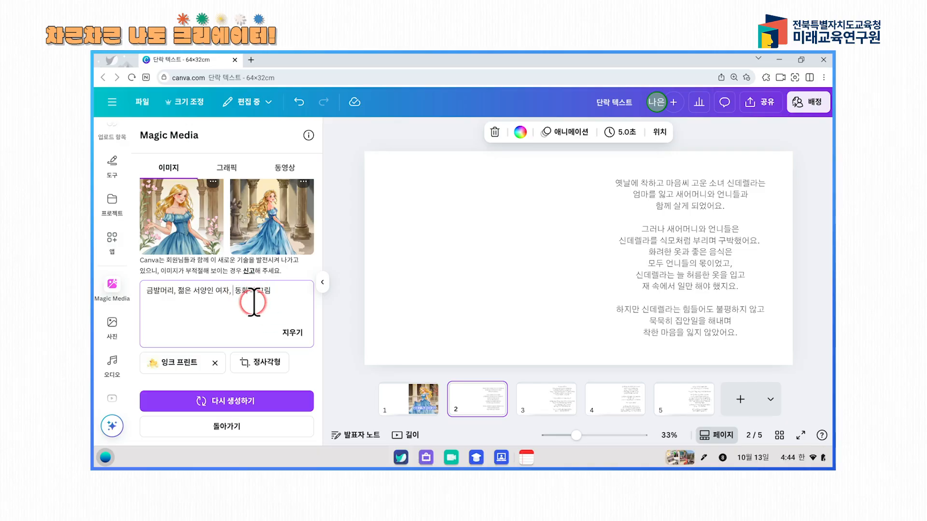
Step: Insert "옛날 집 풍경, 더러운 집 청소, 낡은 옷, 속상한 표정," before "동화책 그림" in the prompt and regenerate the images
text(이)
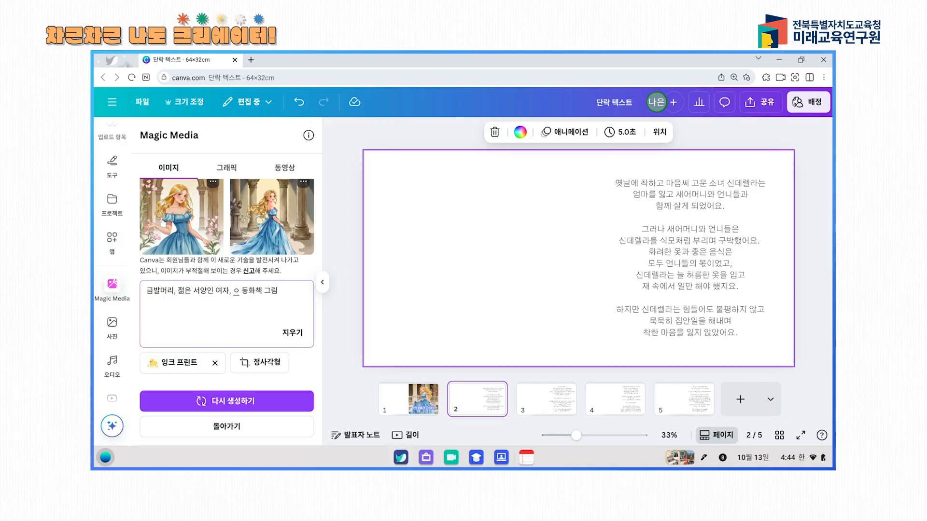
text(날 집 풍경)
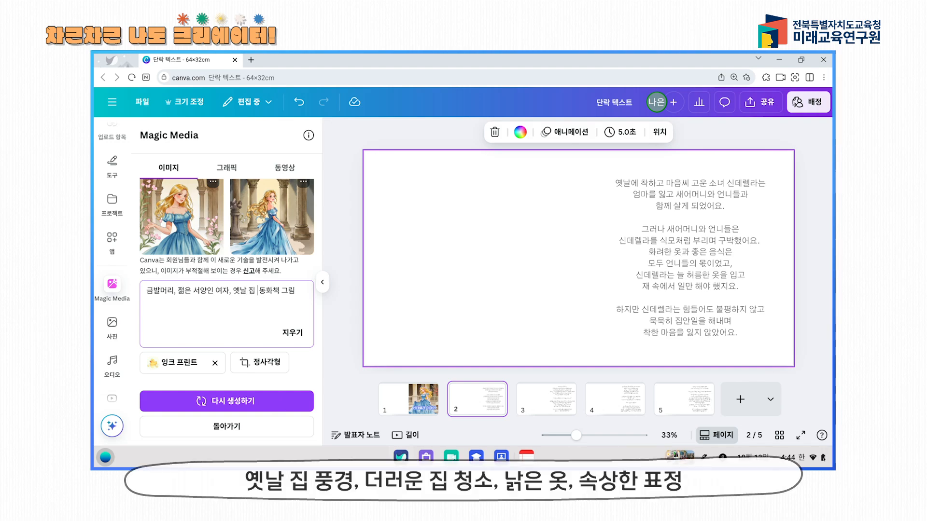
text(, 더러우)
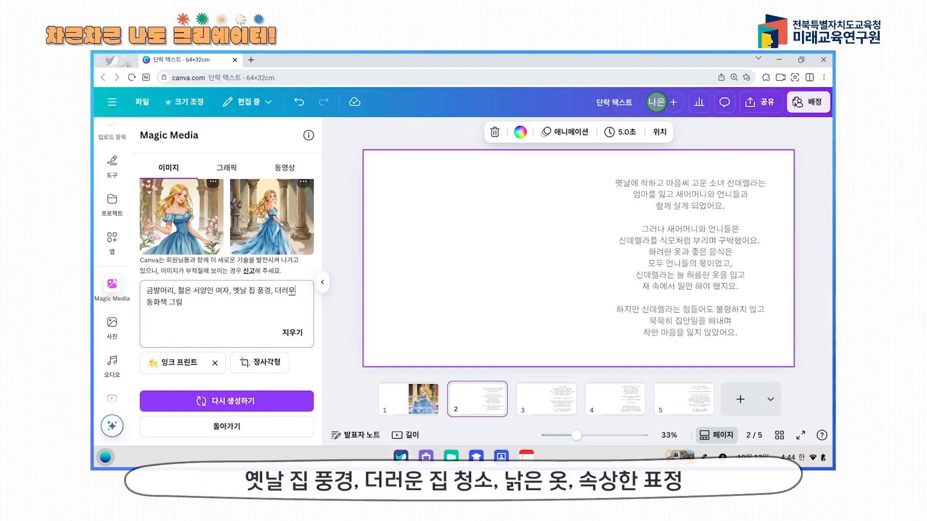
text( 집 청소, 낡은 오)
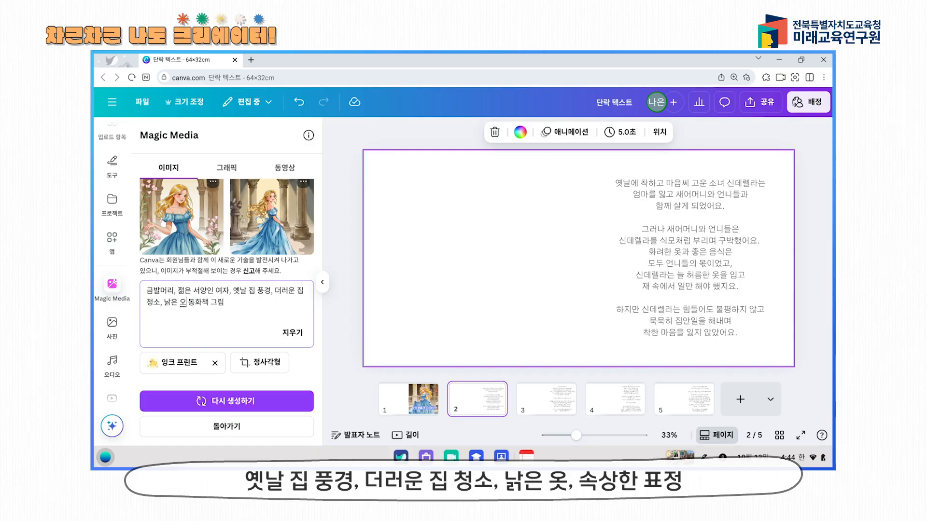
text(, 속상한 표저)
text(,)
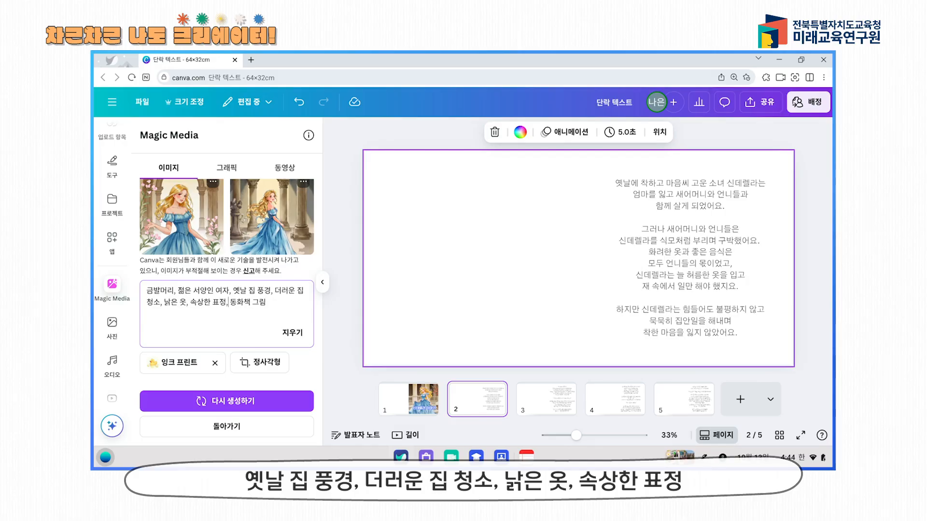
click(344, 313)
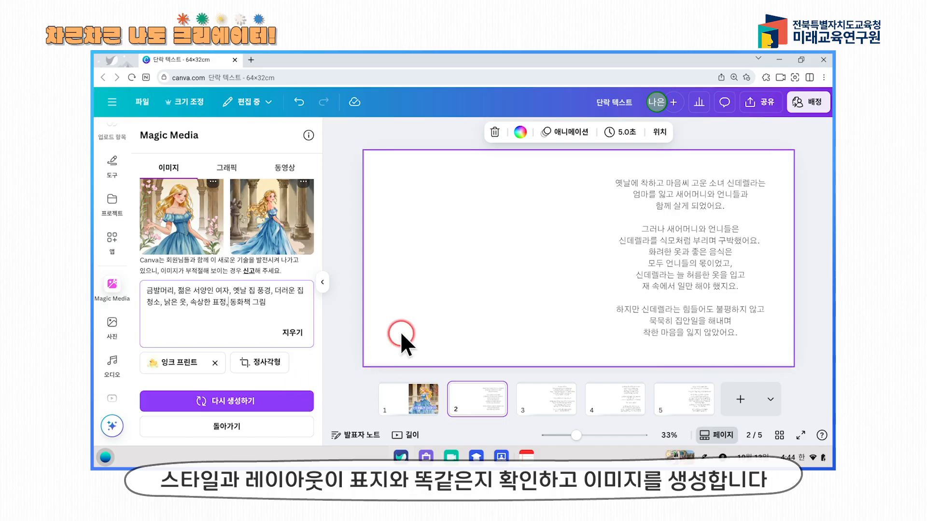
click(284, 397)
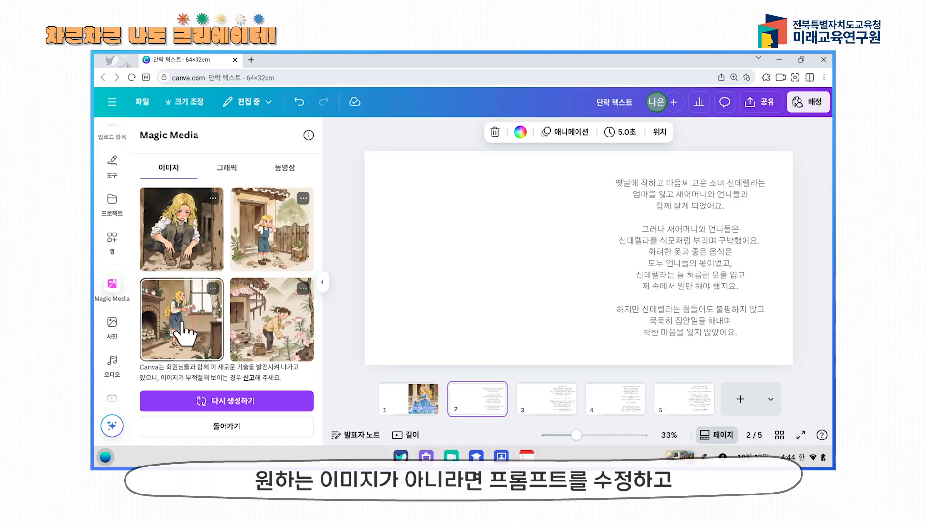
Step: Generate more images similar to the picture of the blonde girl standing by the fireplace
scroll(185, 335, down, 3)
click(240, 326)
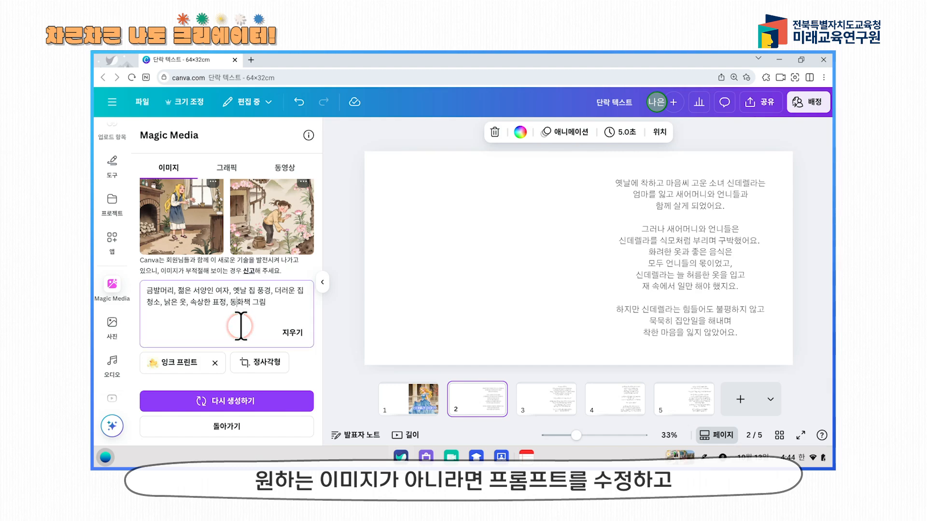
scroll(234, 319, up, 2)
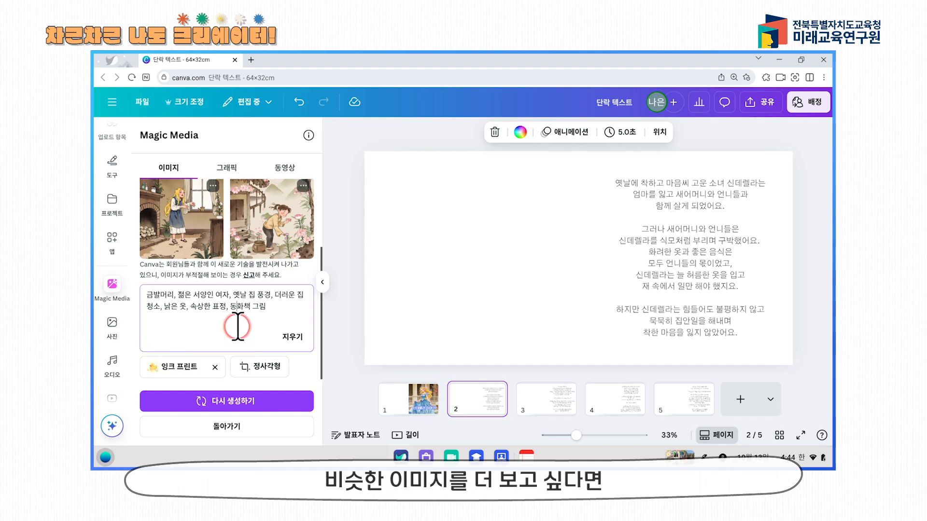
click(235, 212)
click(212, 204)
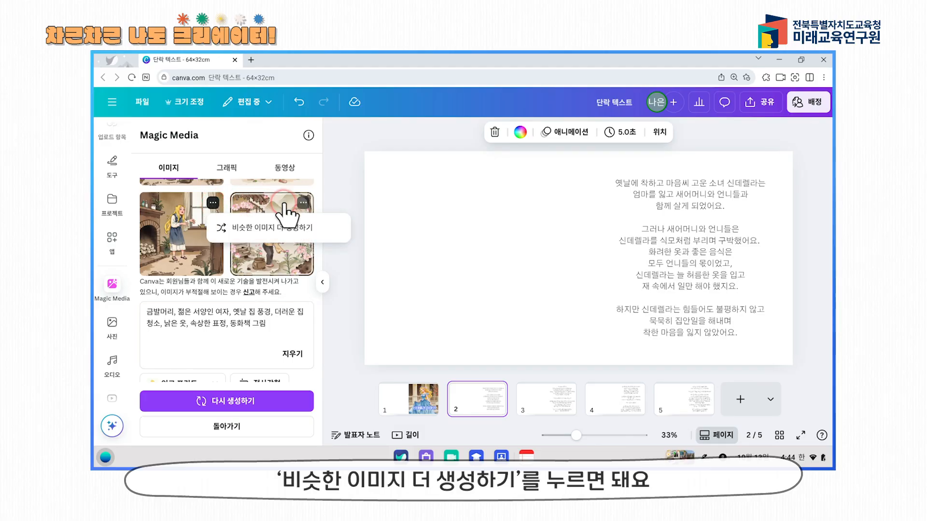
click(317, 228)
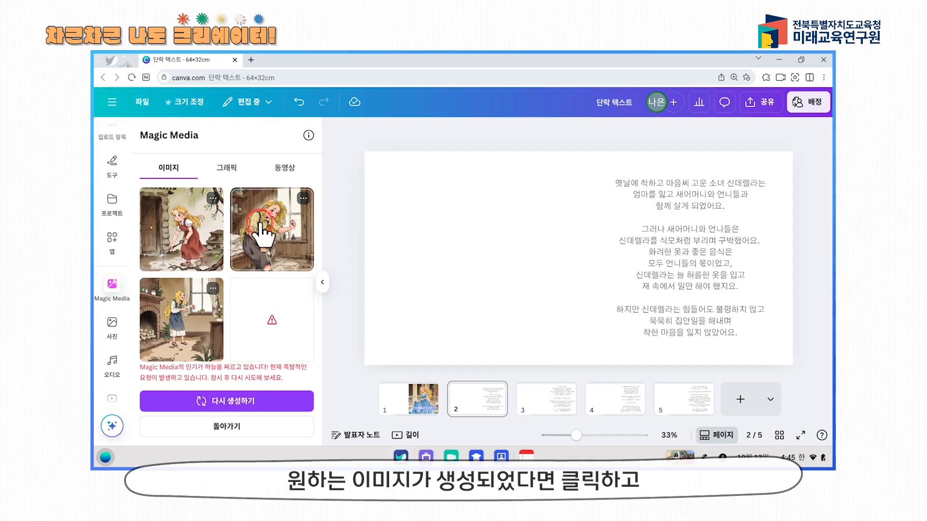
Step: Add the generated picture of the girl in the red dress to page 2 and enlarge it to fill the page's left half
click(181, 236)
drag(588, 247, 414, 207)
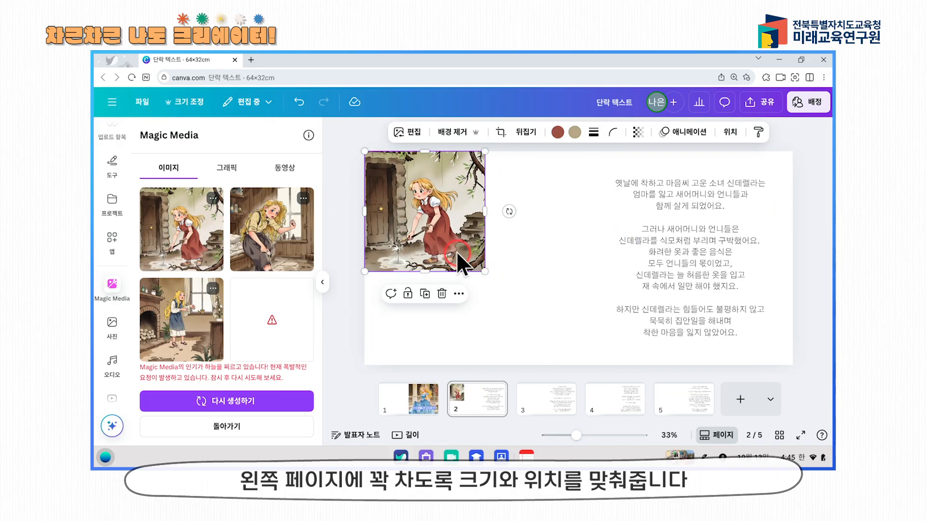
drag(482, 268, 571, 372)
click(350, 329)
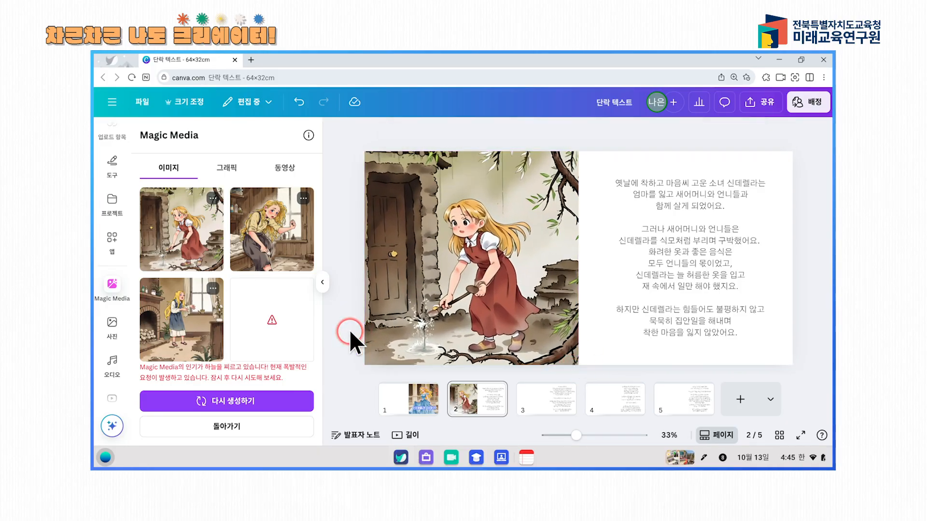
click(322, 282)
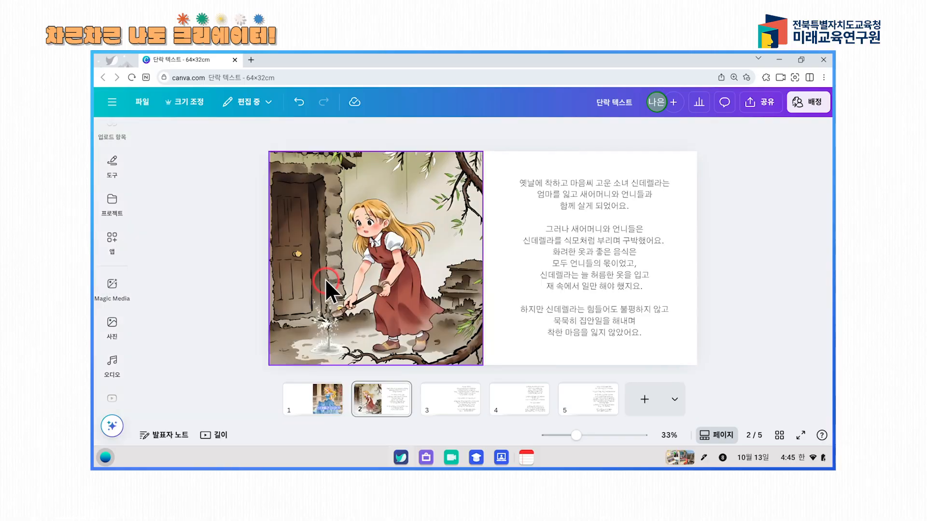
click(773, 268)
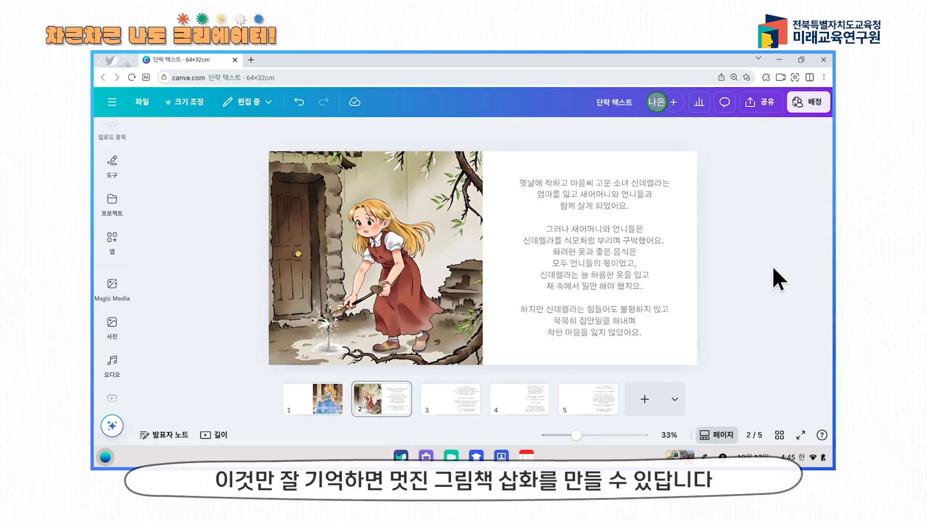
click(772, 269)
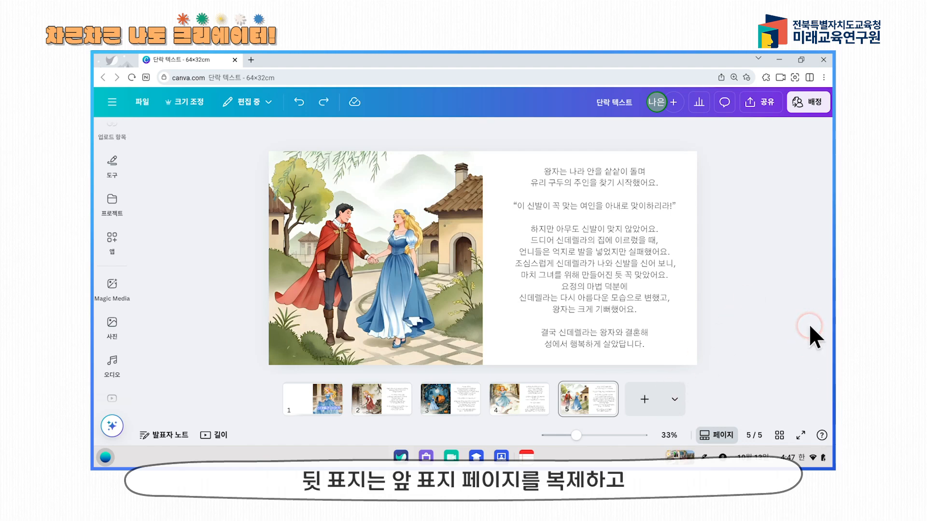
Step: Duplicate the front cover page and move the copy to the end of the book as page 6
click(332, 395)
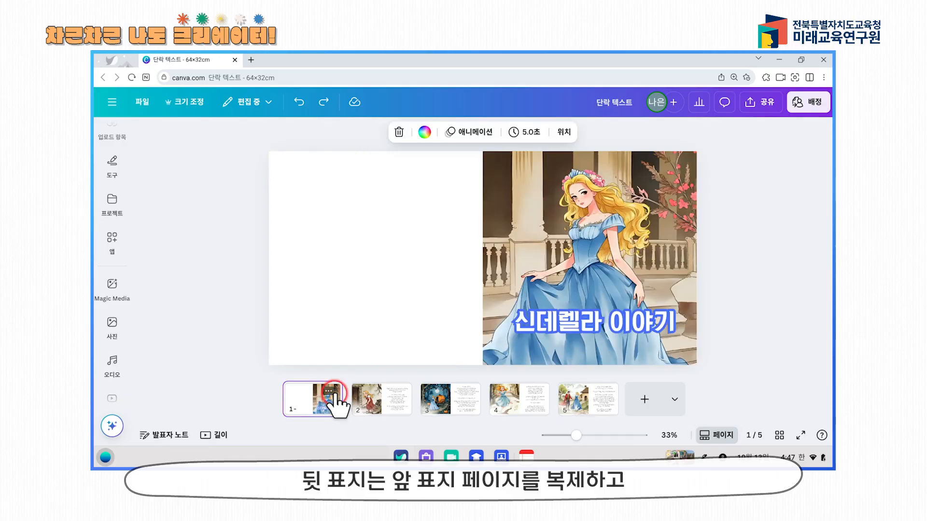
click(328, 391)
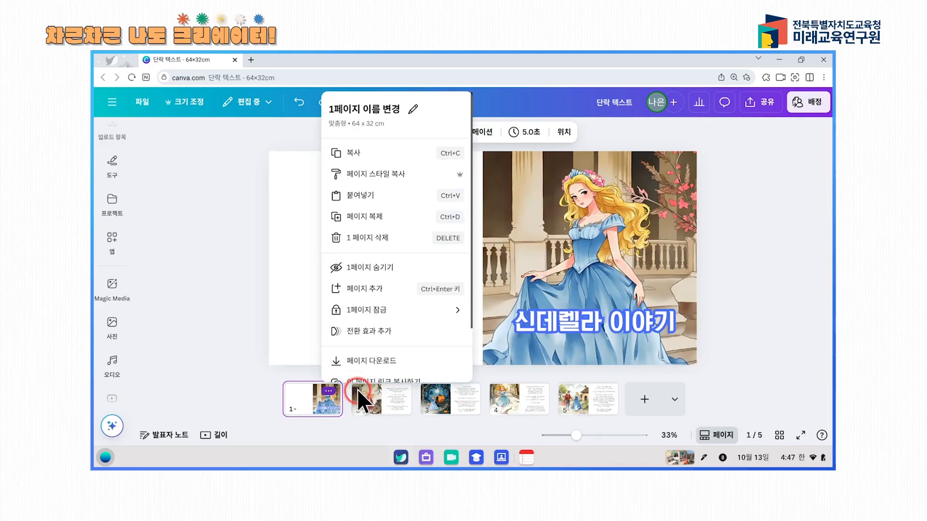
click(409, 220)
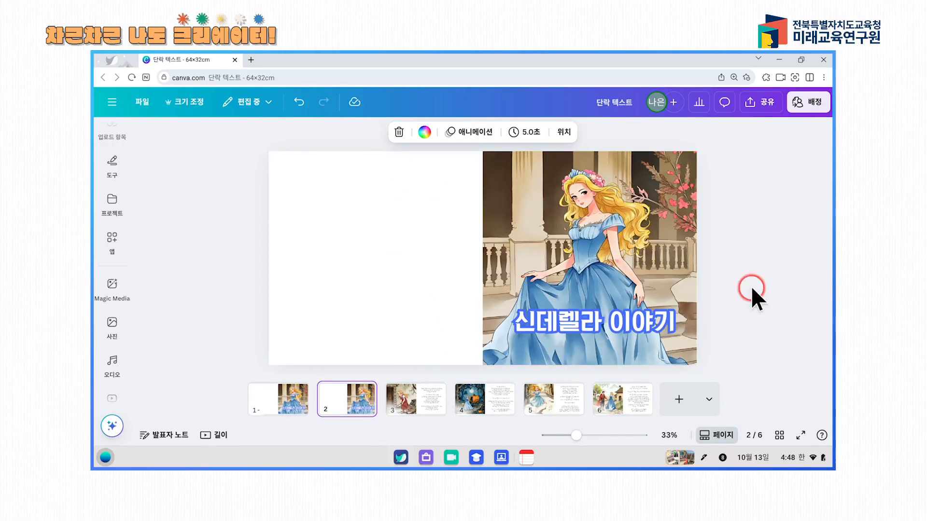
drag(358, 399, 676, 401)
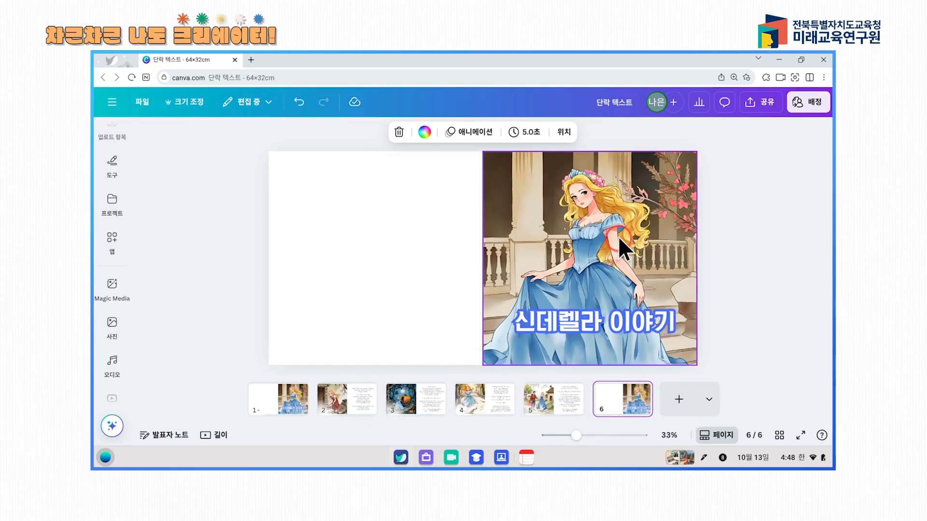
Step: On page 6, move the princess picture to the page's left half and delete the title "신데렐라 이야기"
click(627, 250)
drag(641, 246, 427, 246)
click(629, 311)
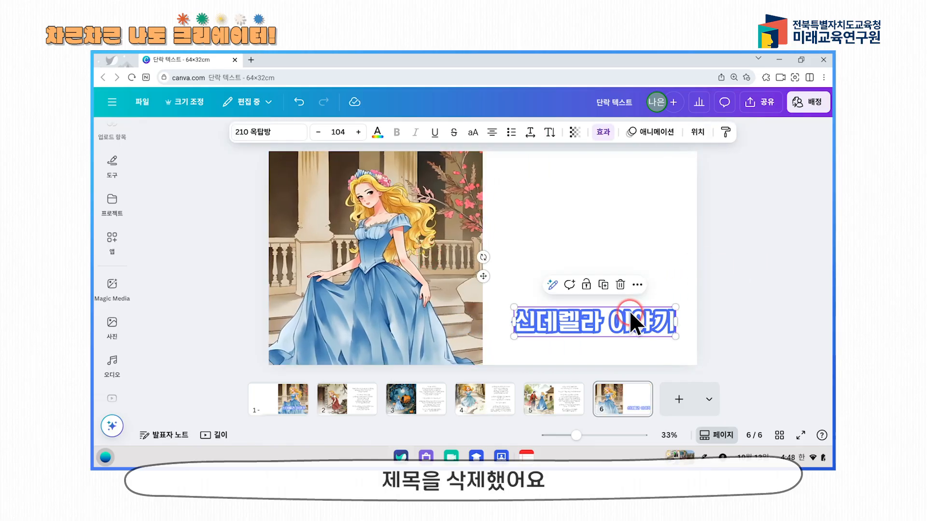
key(Delete)
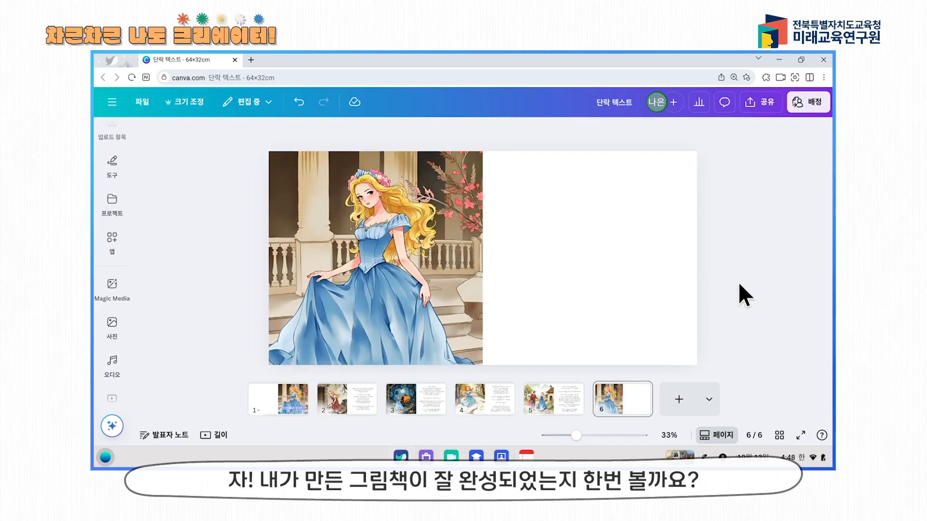
click(737, 279)
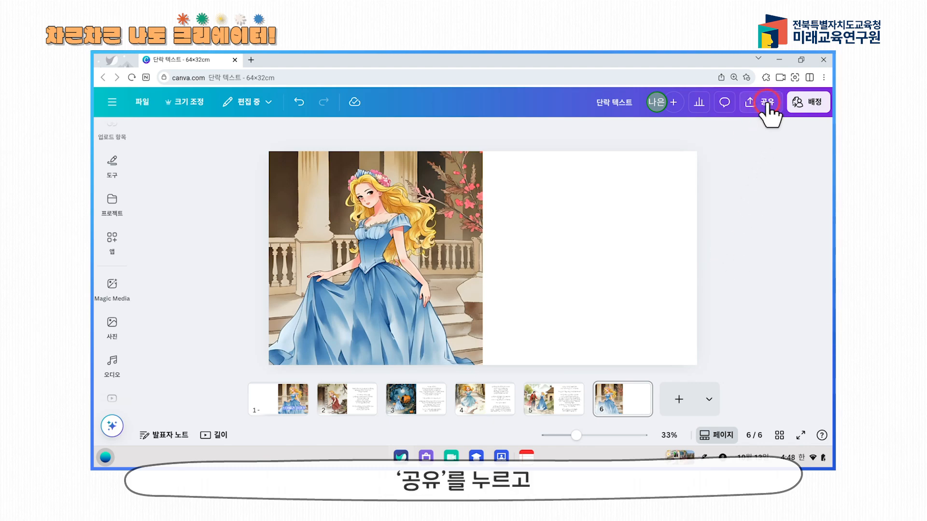
Step: Present the picture book as a full-screen presentation (전체 화면 프레젠테이션)
click(768, 103)
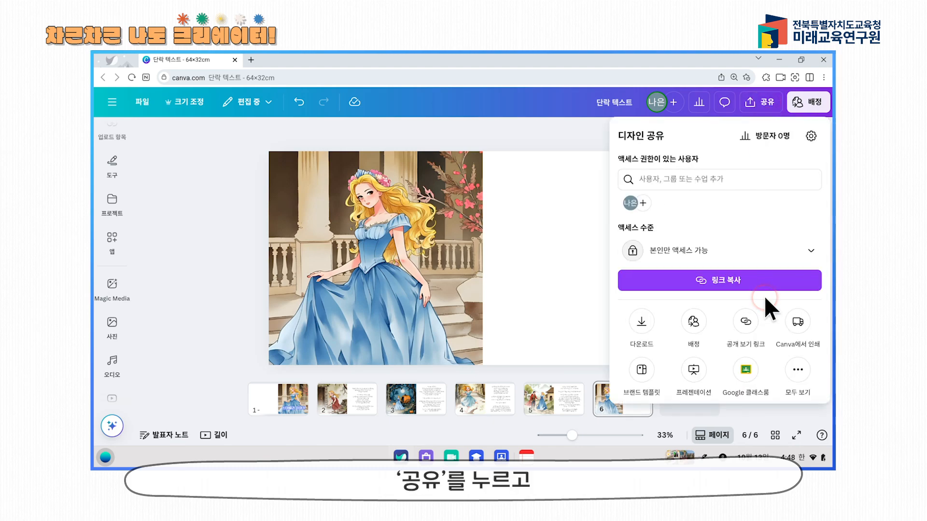
click(798, 371)
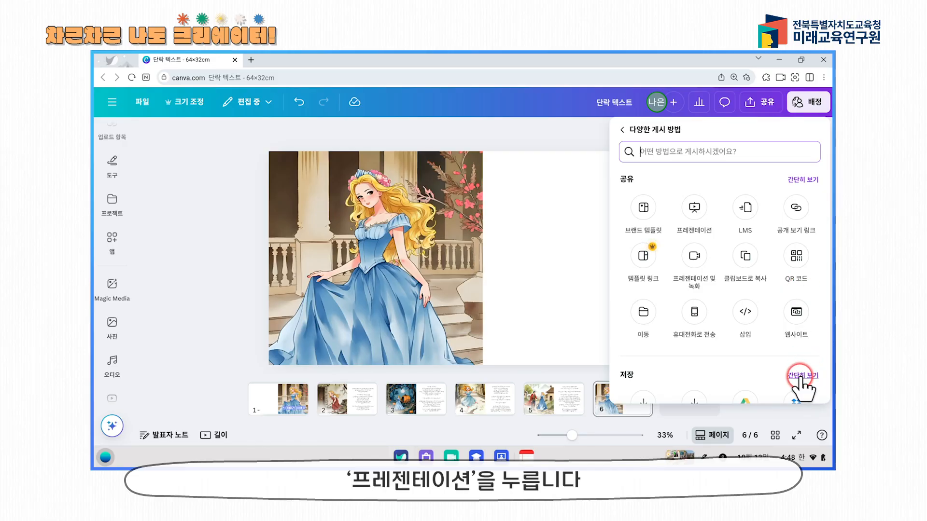
click(697, 211)
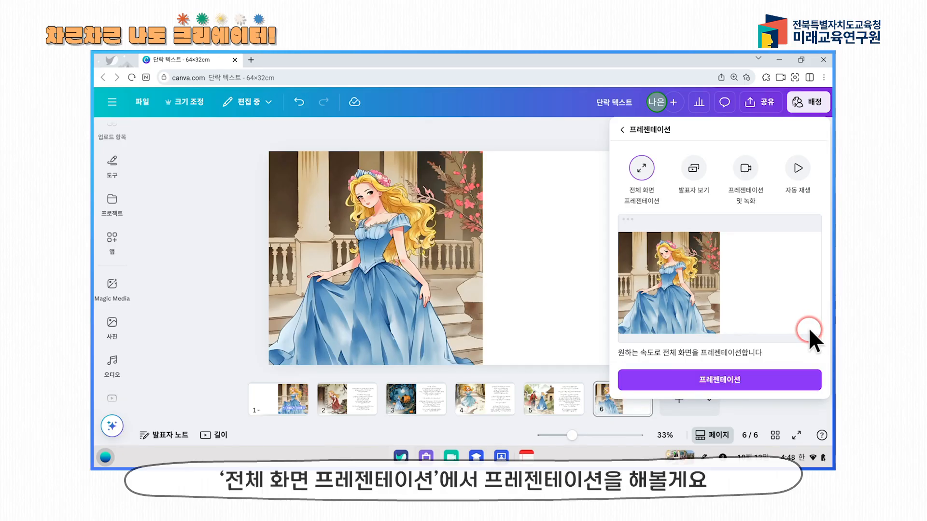
click(774, 383)
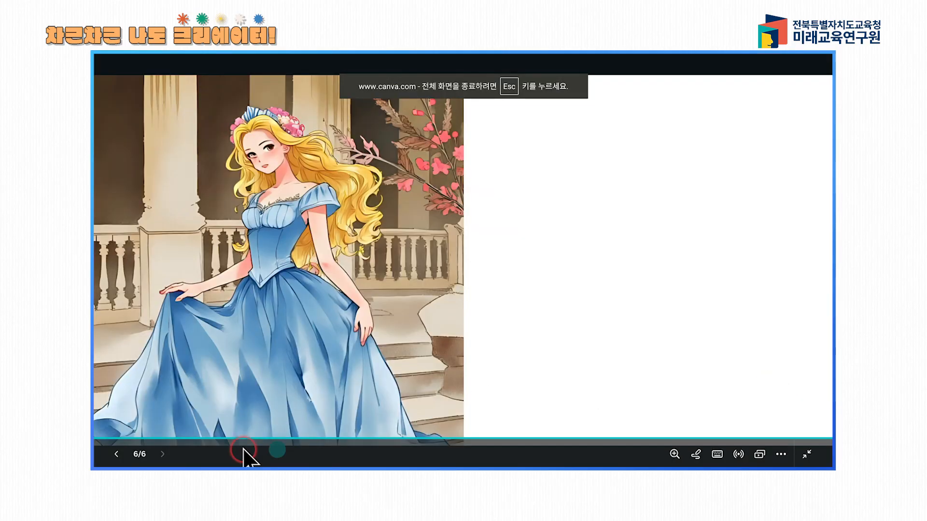
Step: Go back to the front cover, page through the presentation to page 5, and return to the editor
click(99, 439)
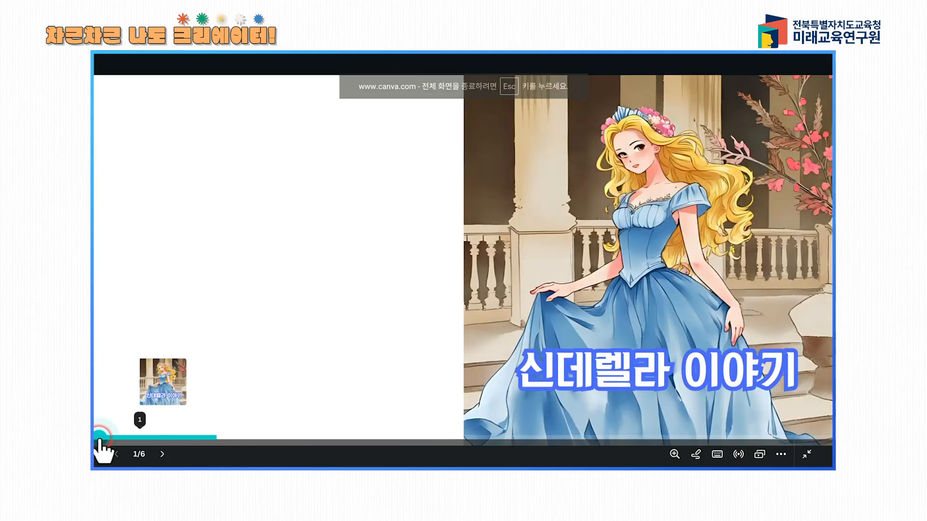
click(101, 287)
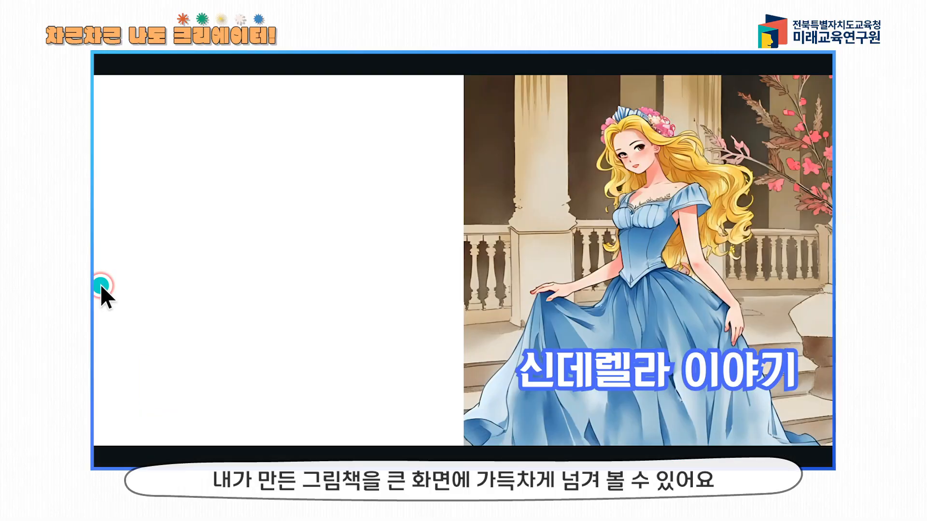
key(Right)
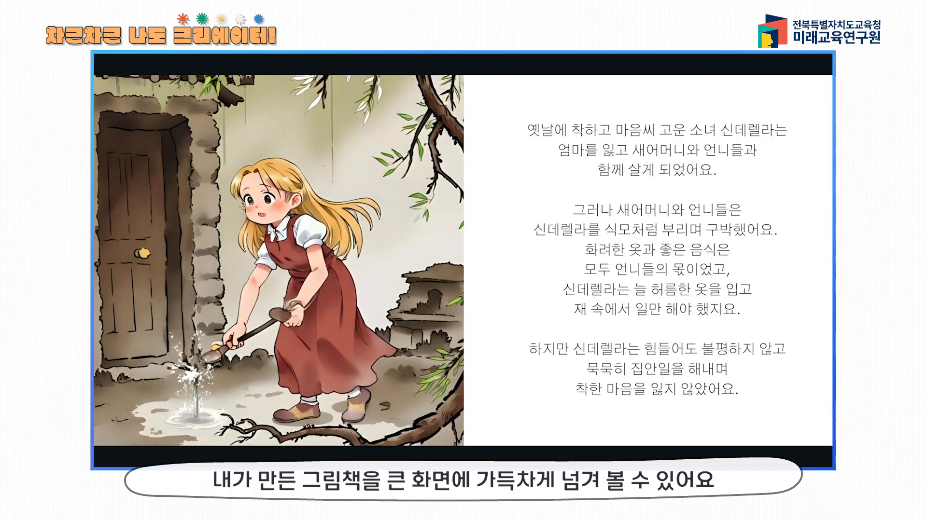
key(Right)
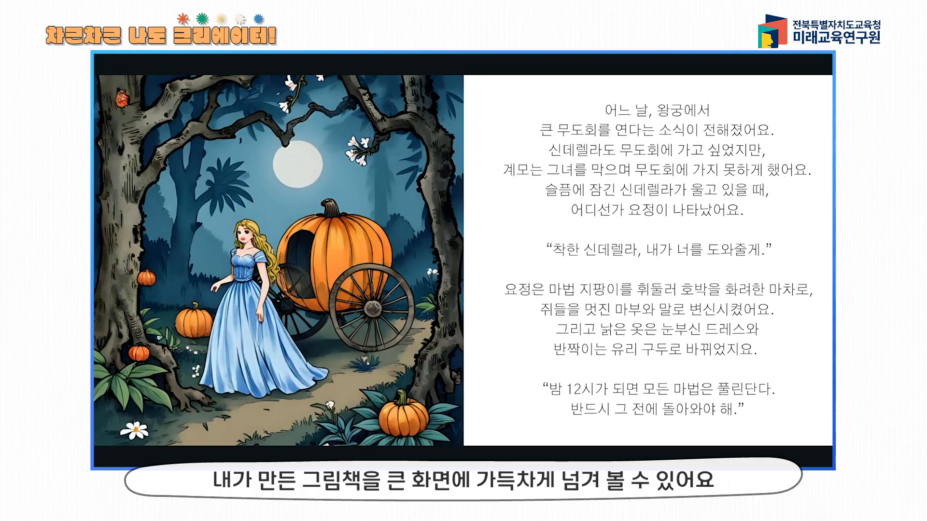
key(Right)
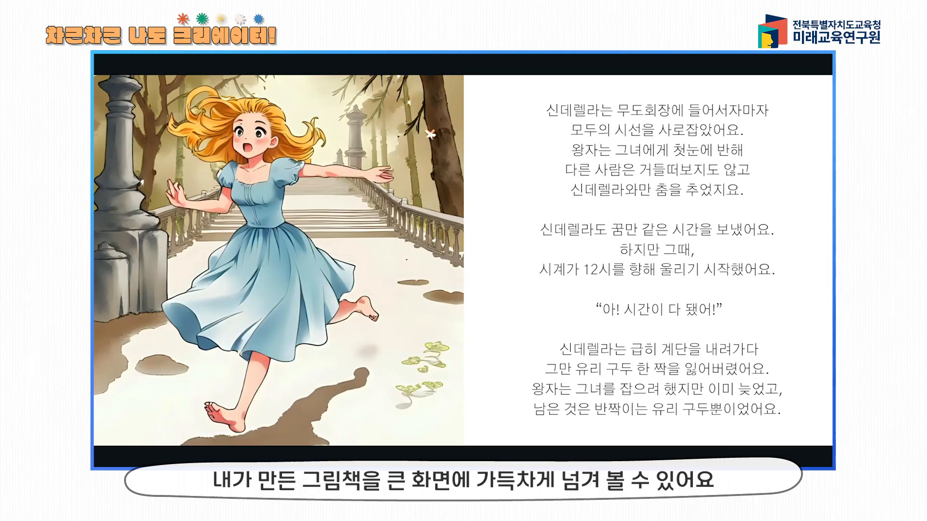
key(Right)
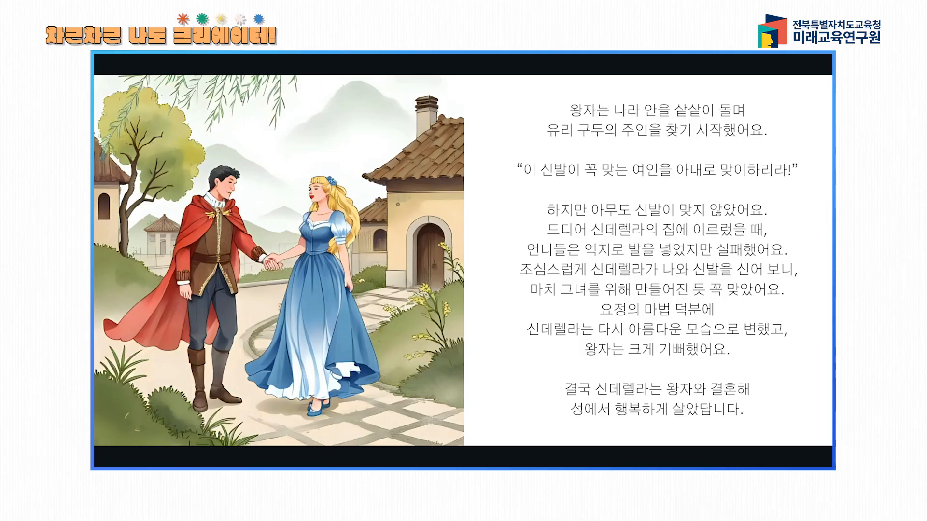
key(Escape)
click(560, 250)
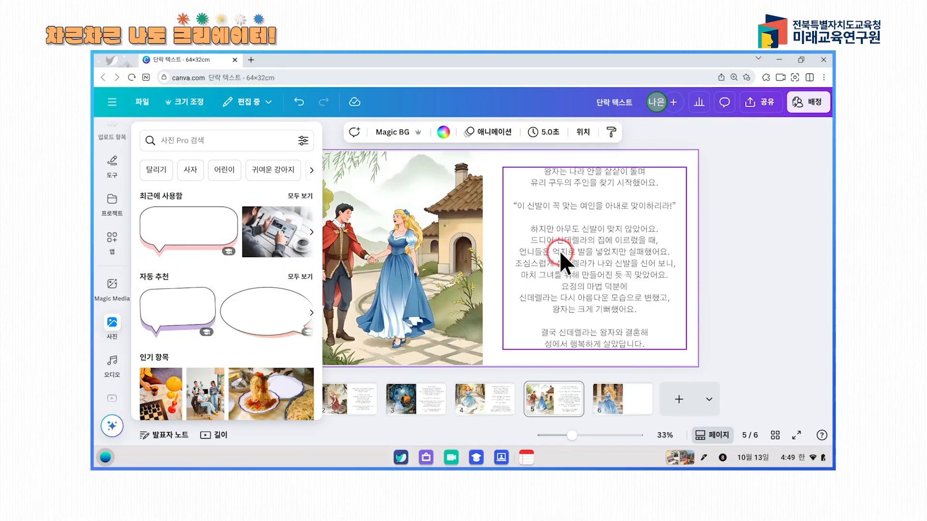
click(809, 247)
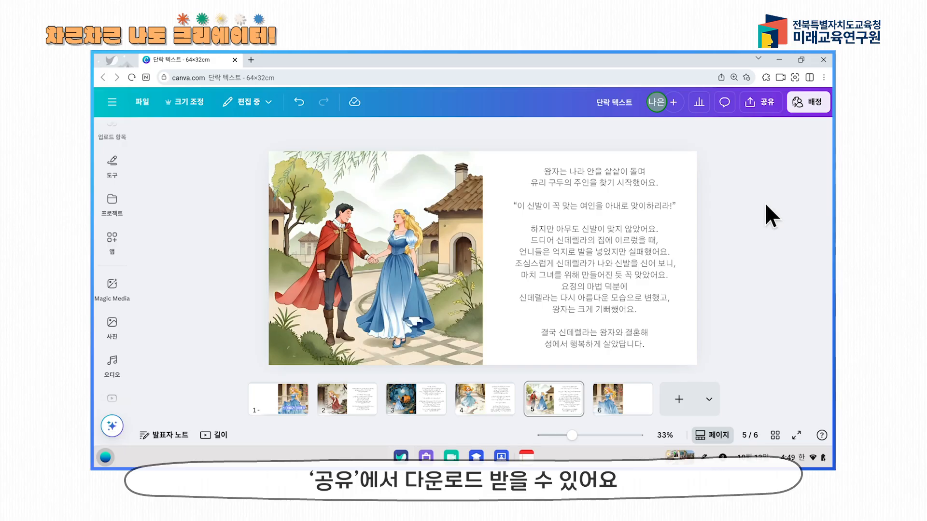
Step: Download all pages of the book as a PDF 인쇄 file and save 단락 텍스트.pdf
click(757, 99)
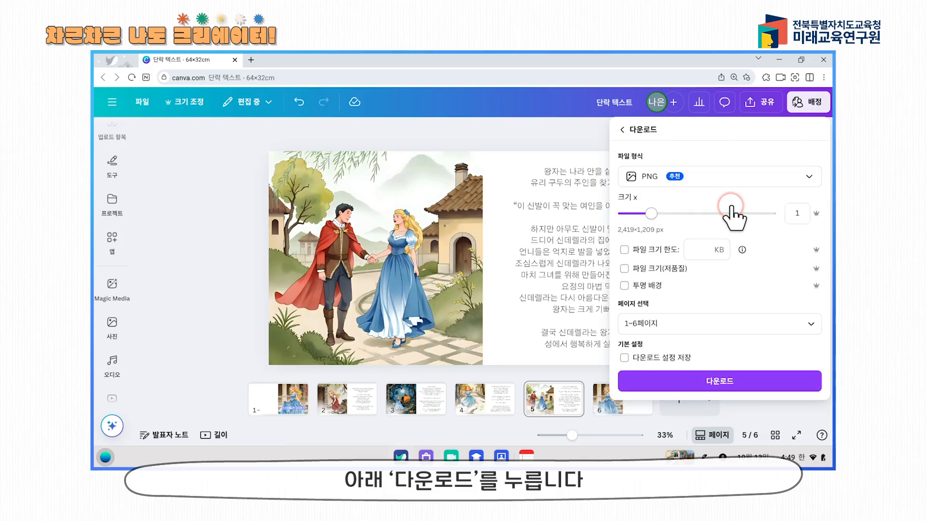
click(719, 178)
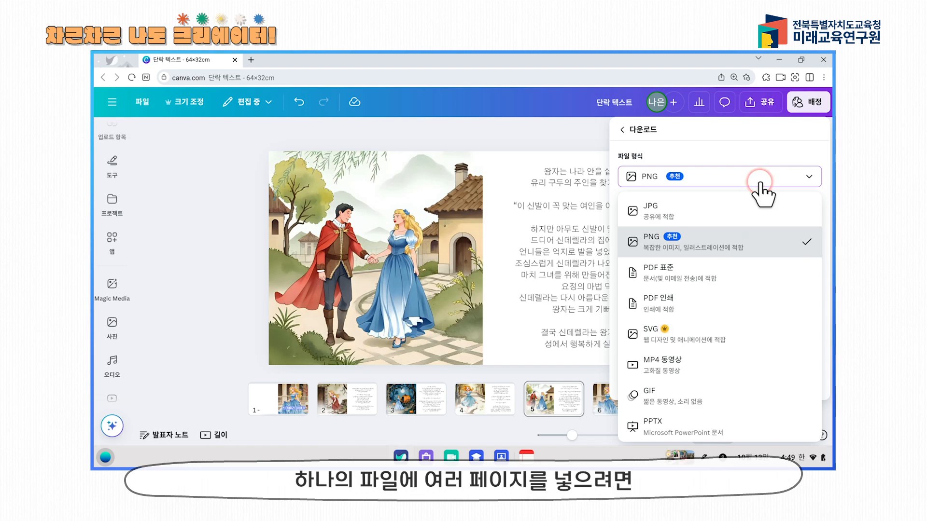
click(803, 297)
click(769, 370)
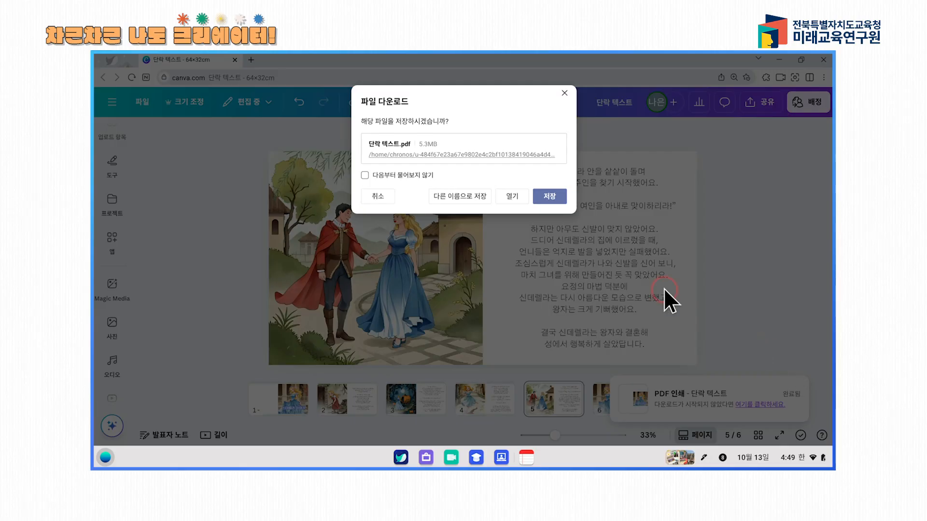
click(553, 196)
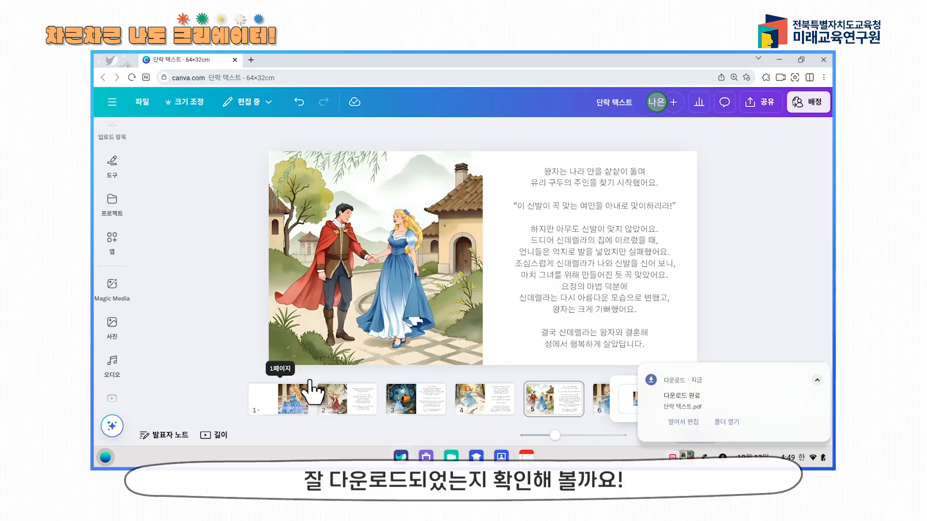
Step: Switch to the Files app and open the downloaded 단락 텍스트.pdf from the recent documents
click(105, 457)
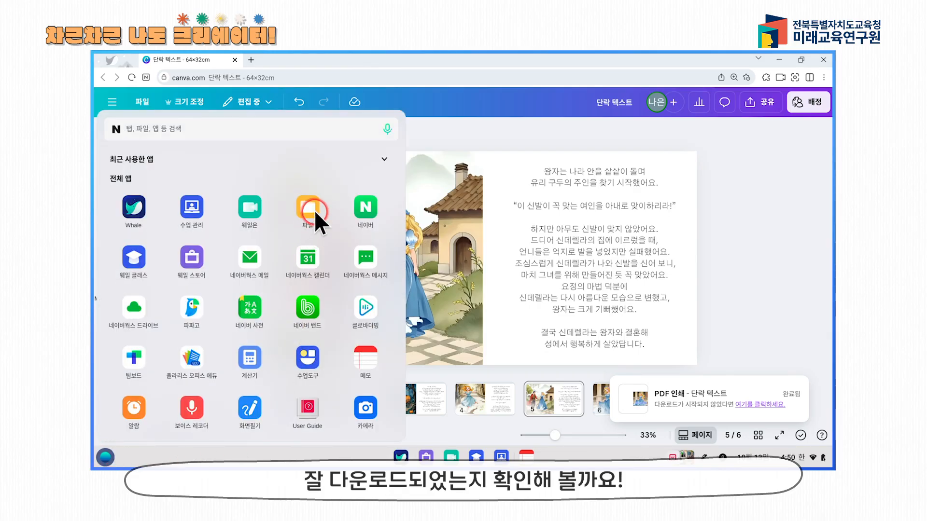
click(308, 209)
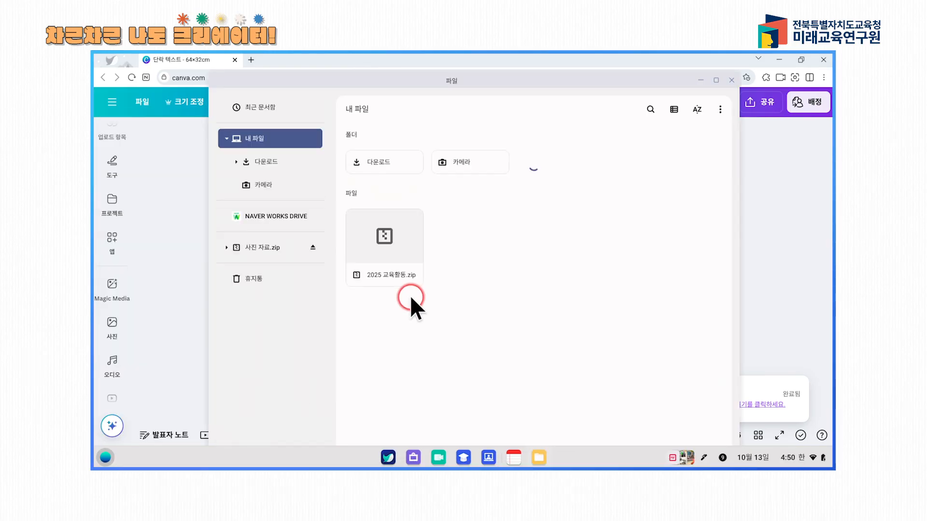
click(271, 108)
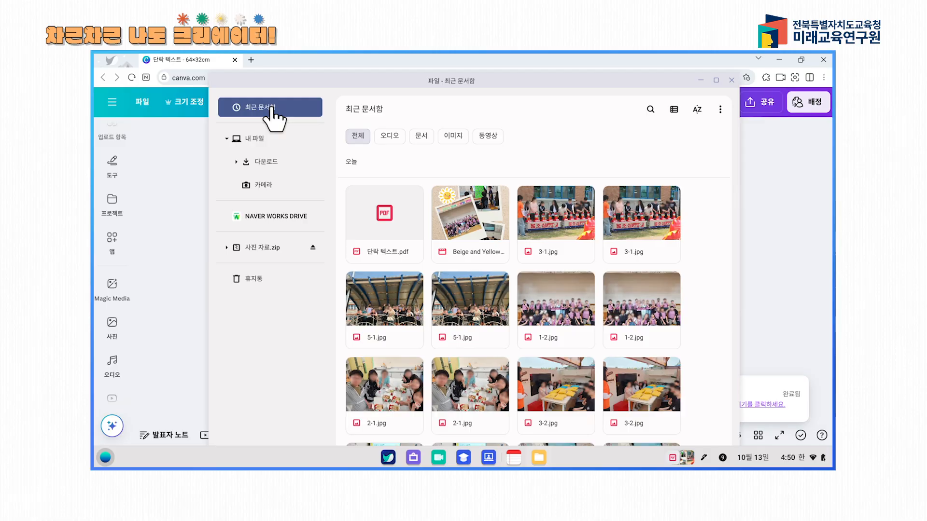
click(385, 227)
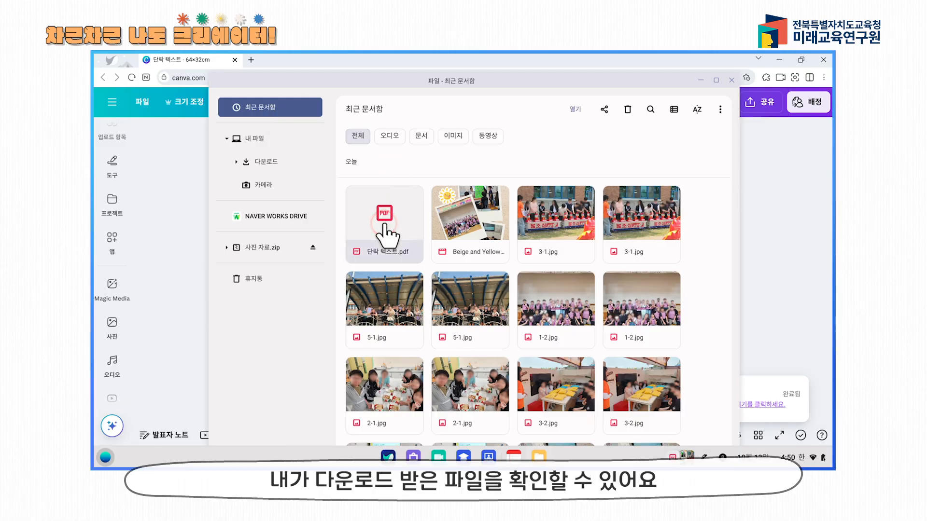
double_click(385, 227)
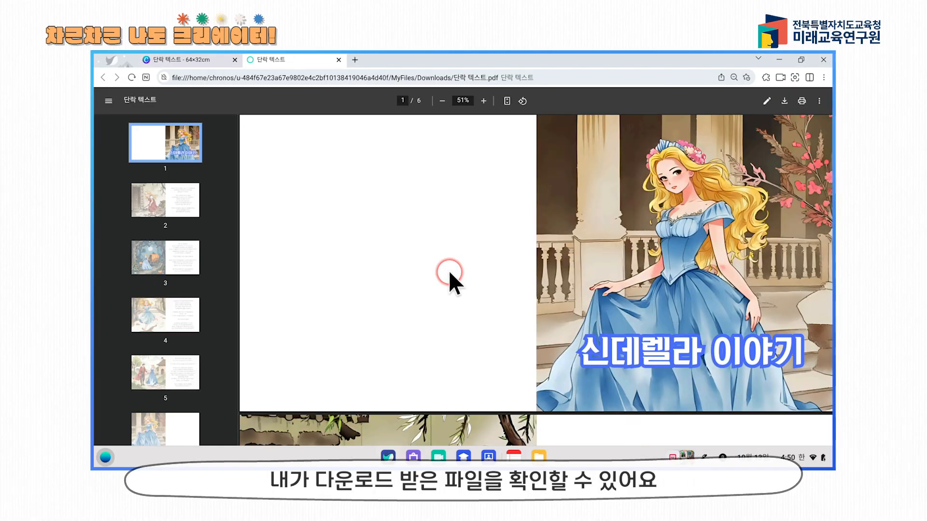
Step: Look through pages 2 to 5 of the PDF to check the pictures and story text
click(173, 205)
click(172, 257)
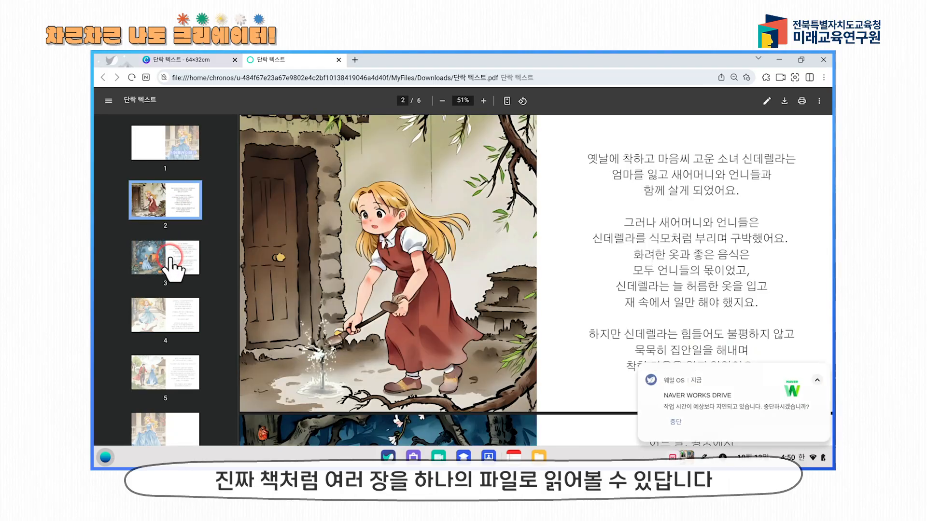
click(168, 321)
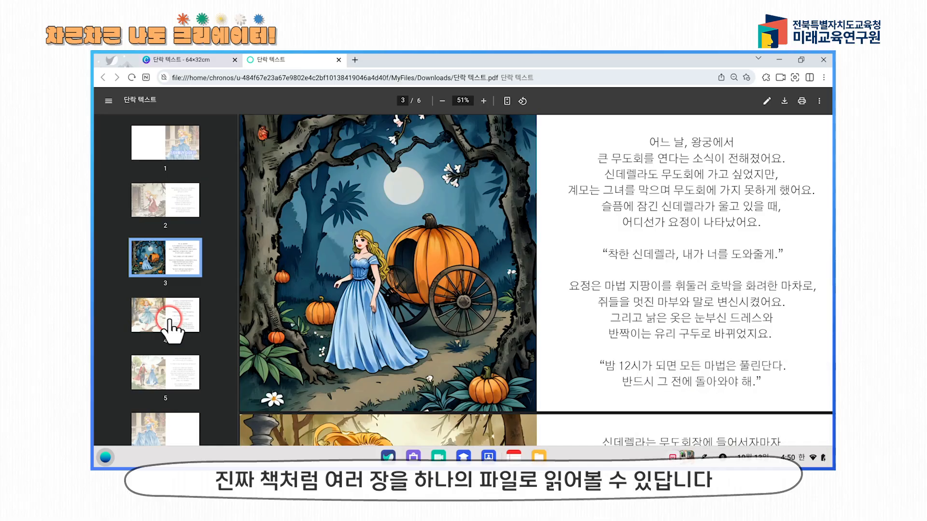
click(173, 373)
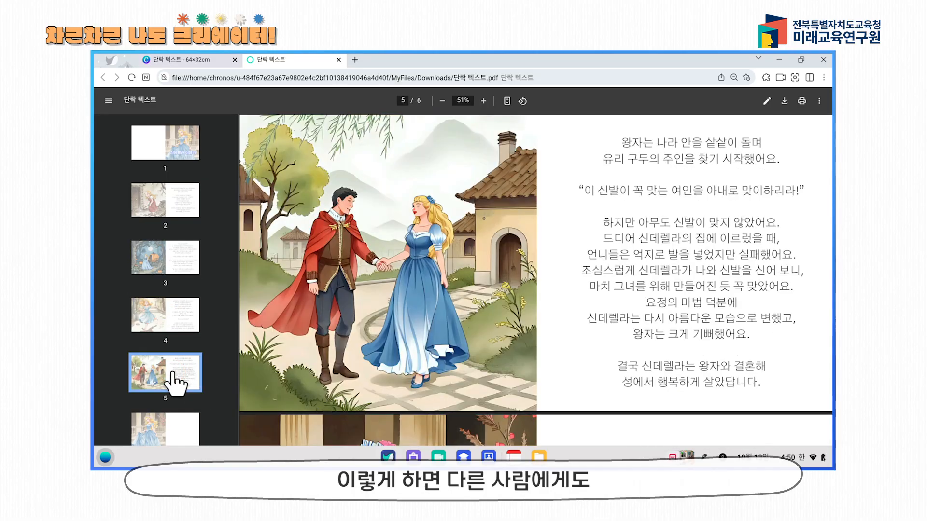